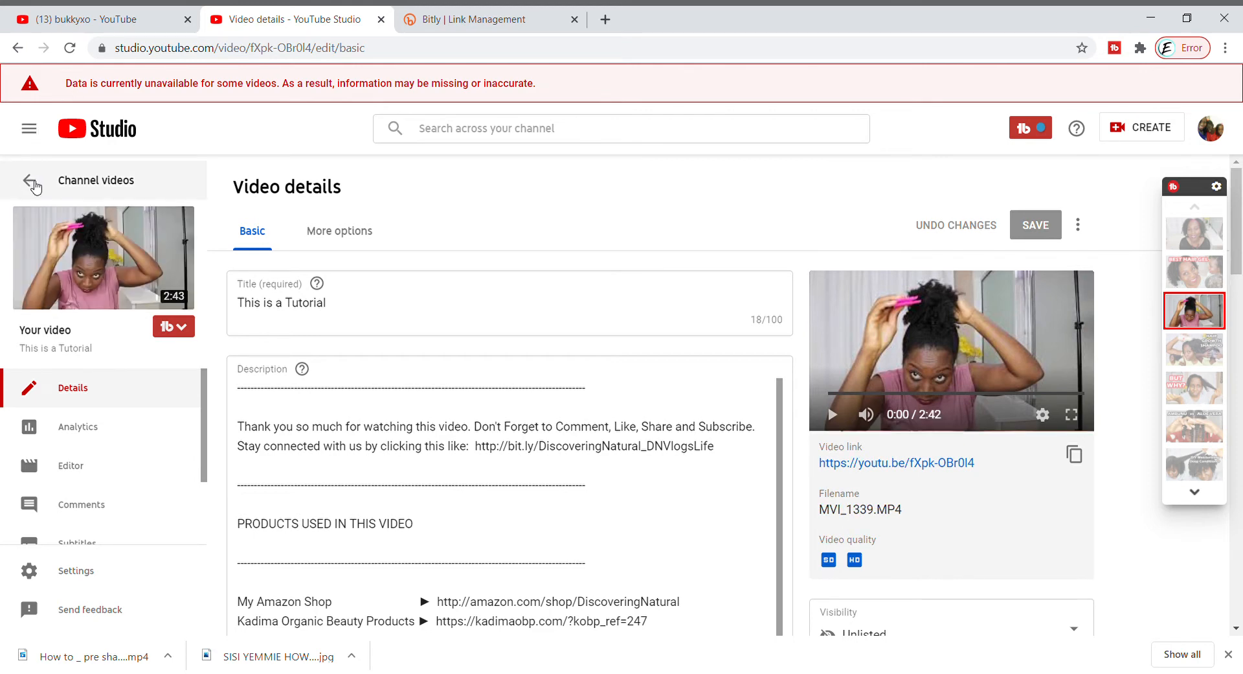
Open the tutorial video in the editor, add the "Four More Weeks" audio track and lower its mix level
click(79, 471)
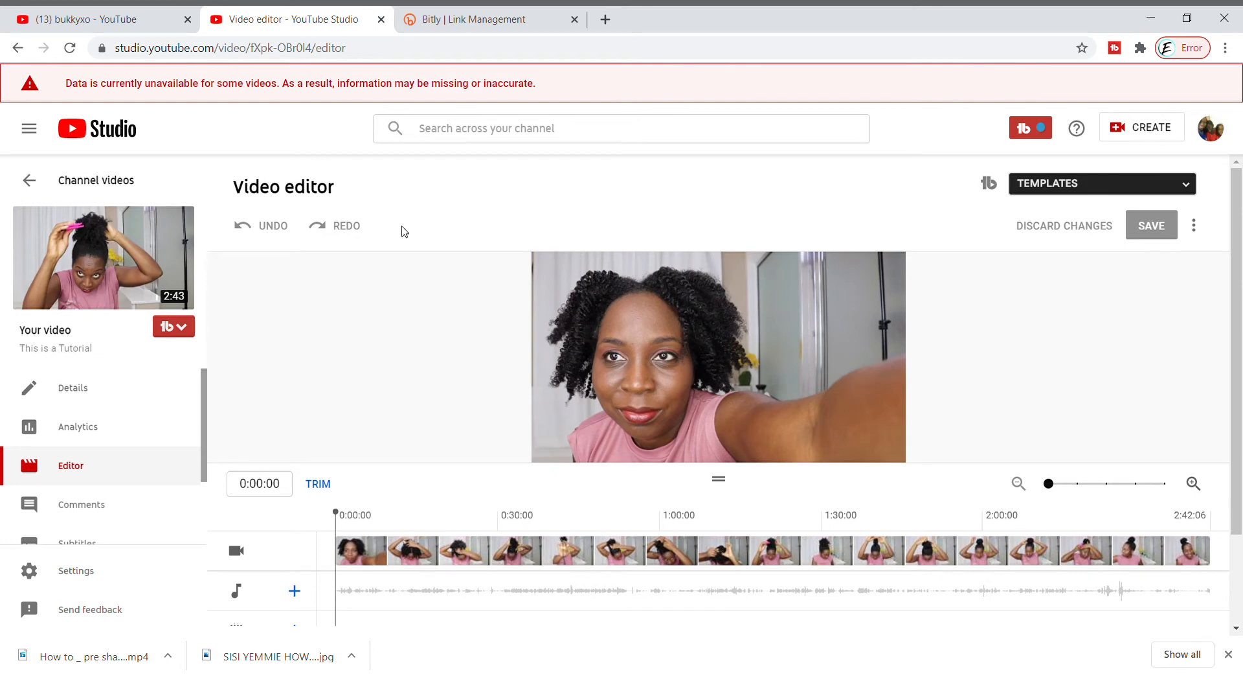
scroll(480, 361, down, 2)
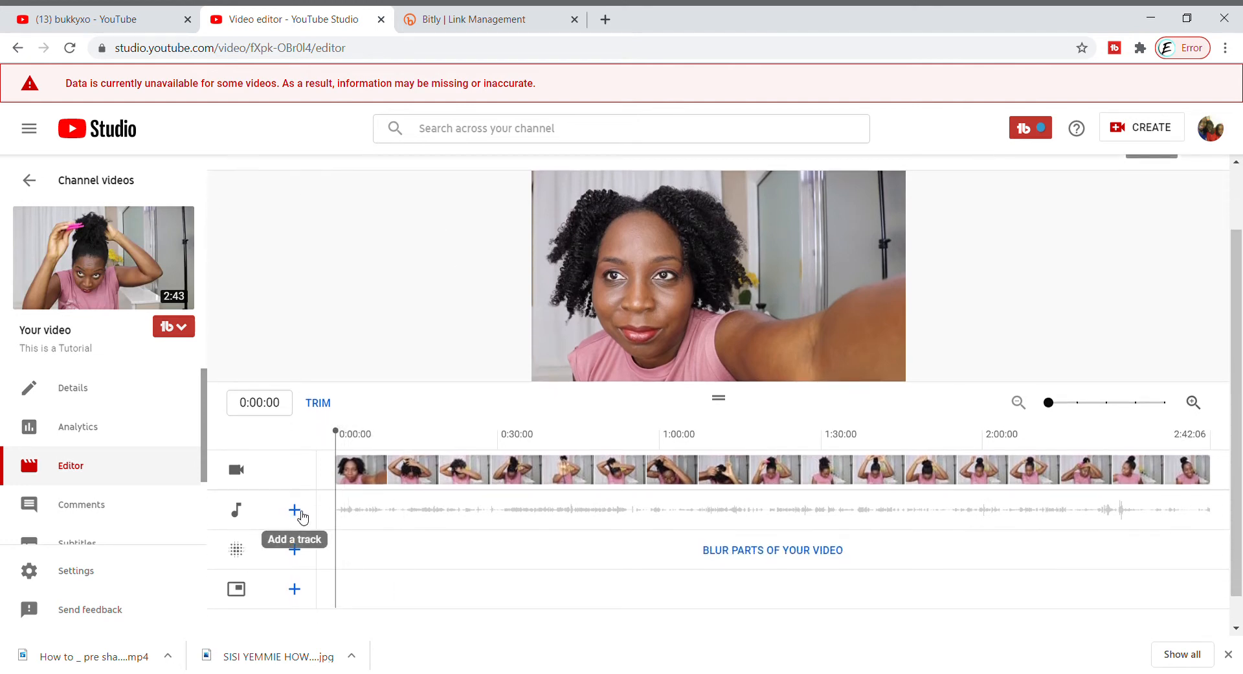
click(301, 513)
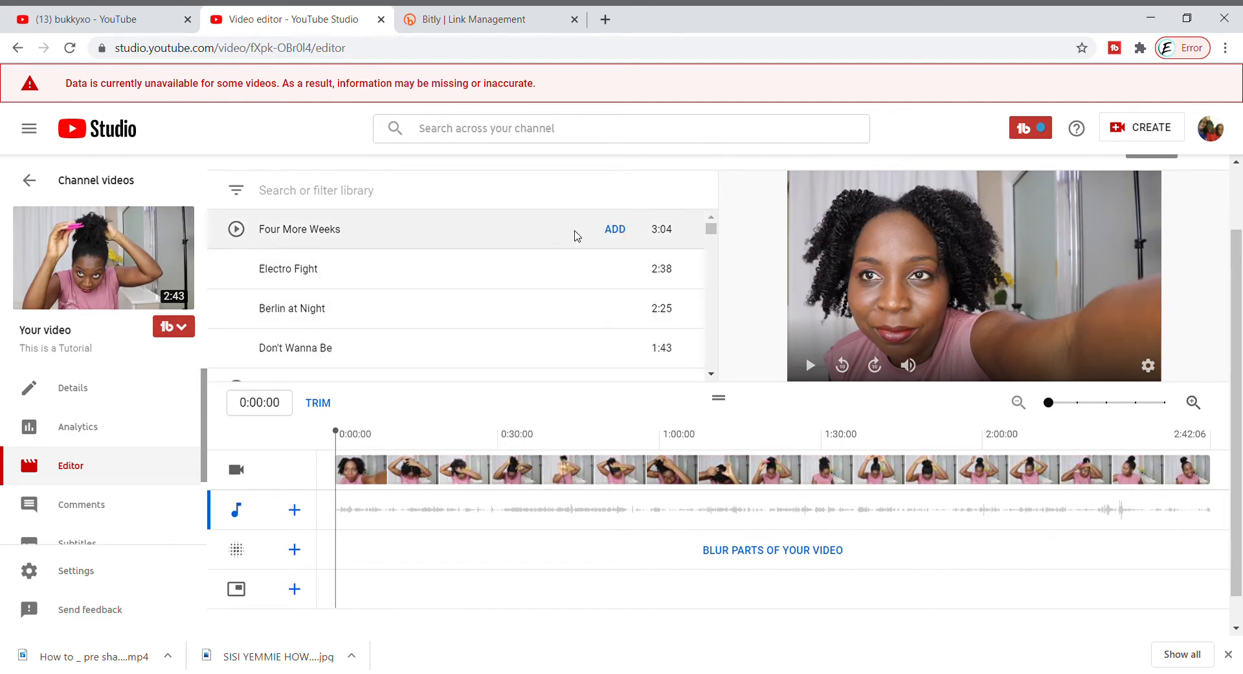
click(615, 229)
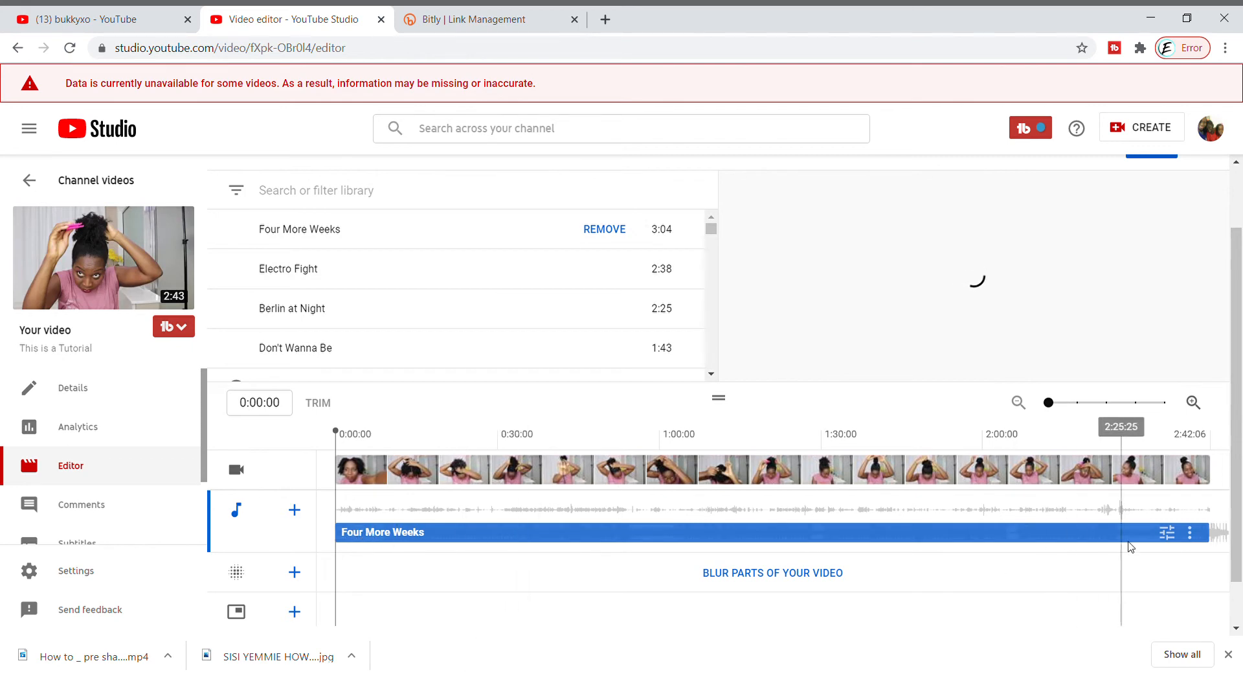
click(1168, 532)
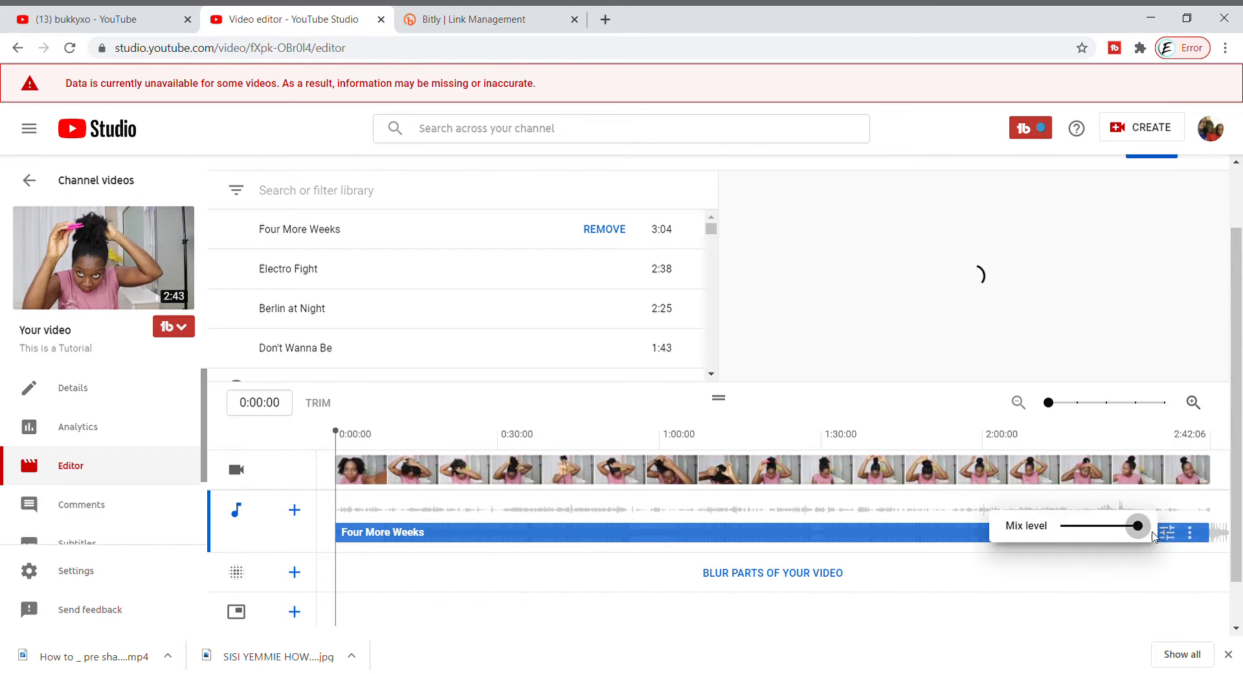
drag(1141, 527, 1085, 525)
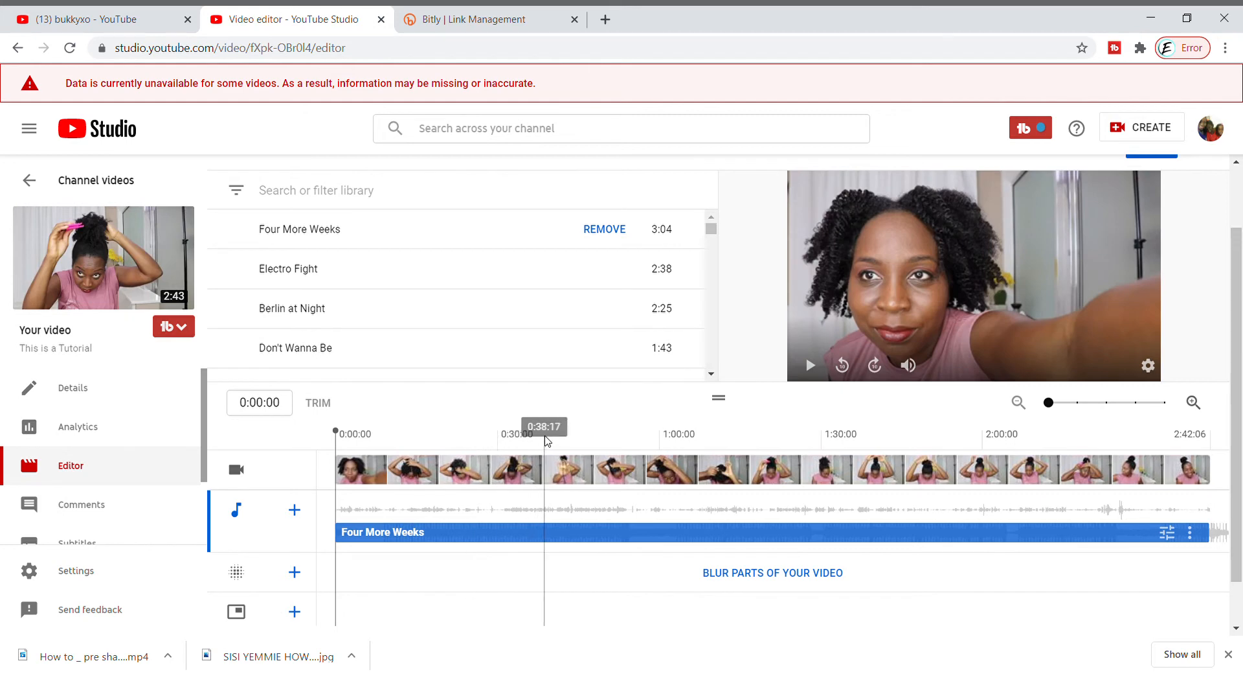
click(758, 576)
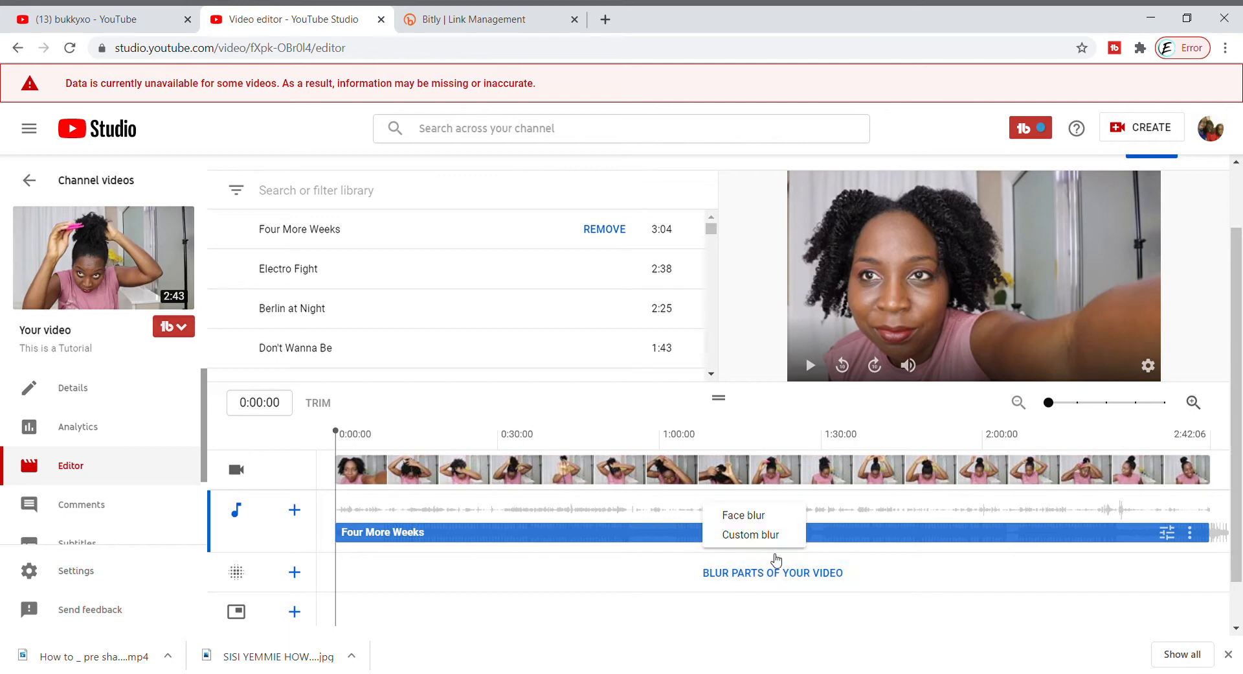
click(745, 515)
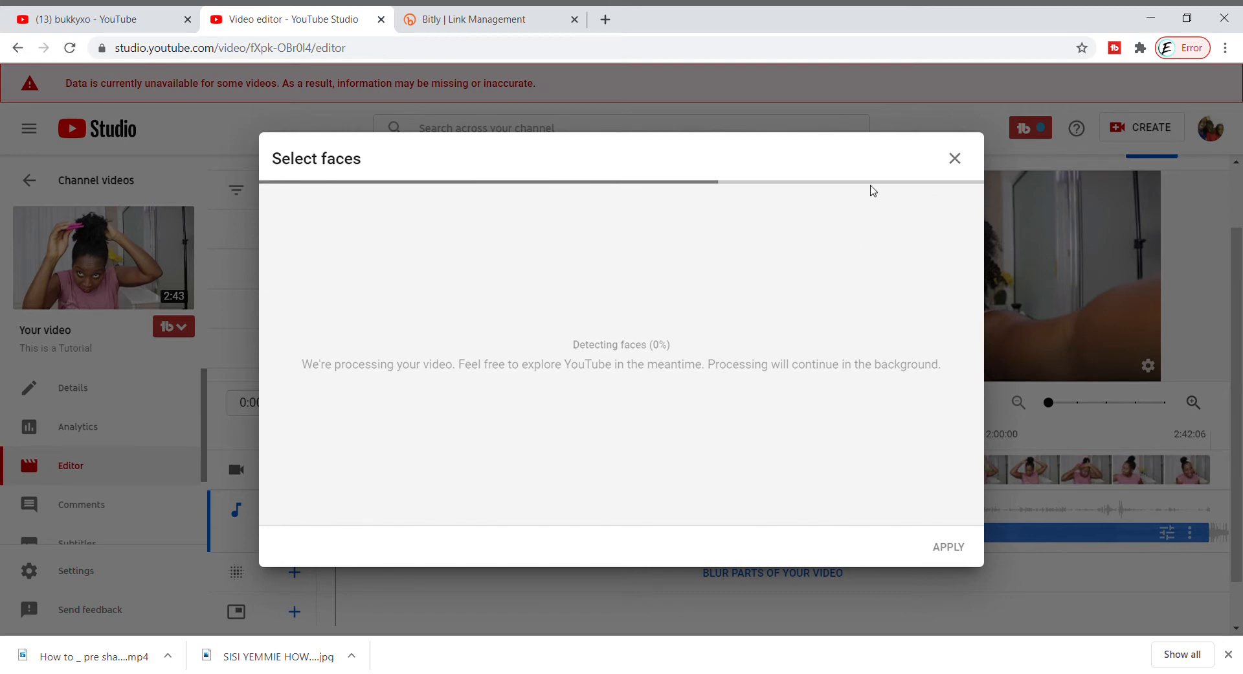
click(961, 158)
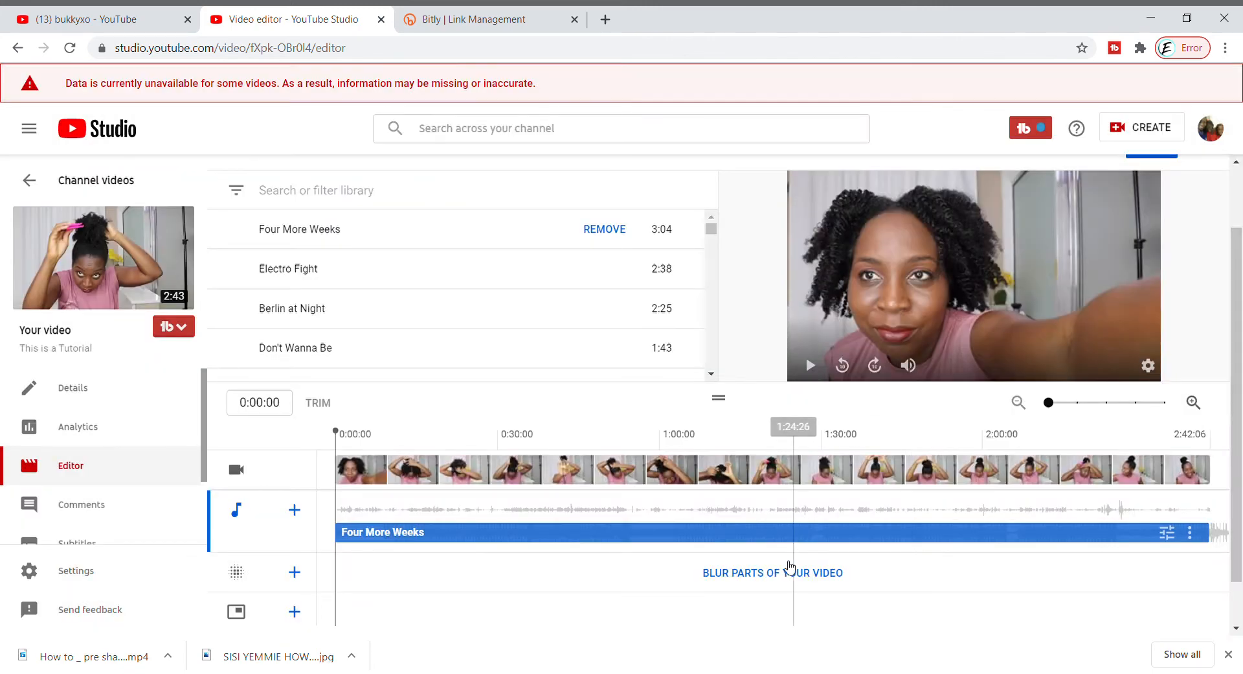
Add a rectangular custom blur to the video and enlarge the blur settings and preview area
click(792, 576)
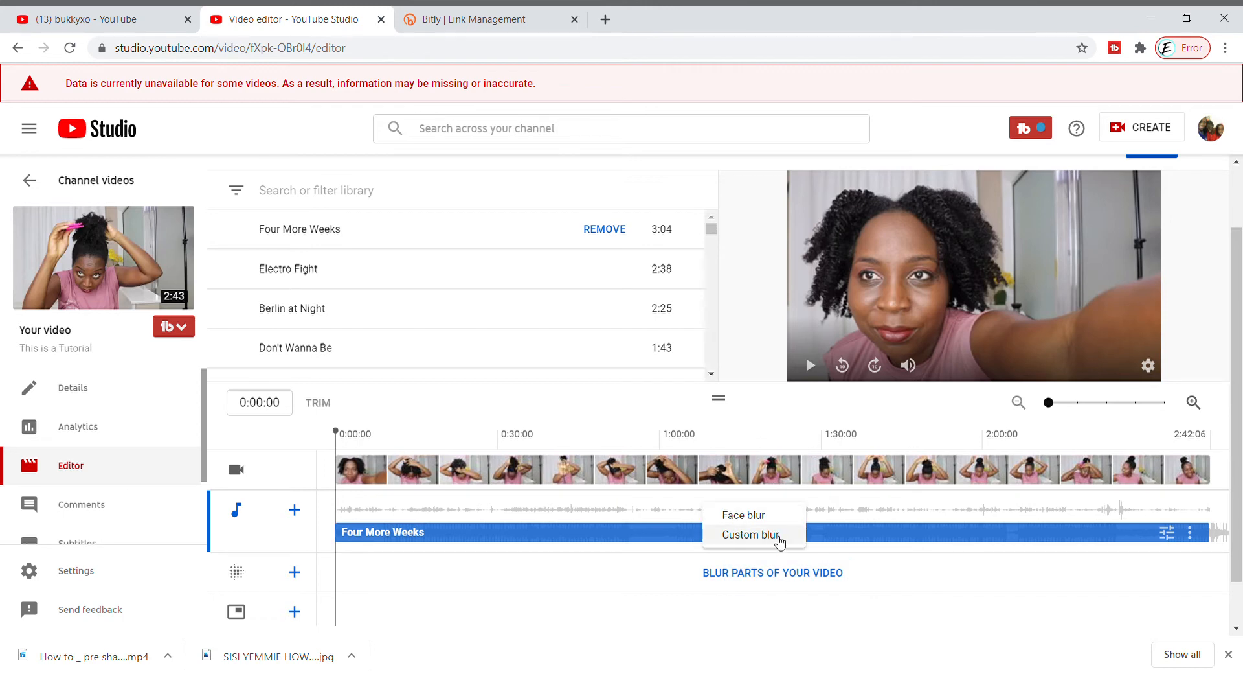
click(779, 539)
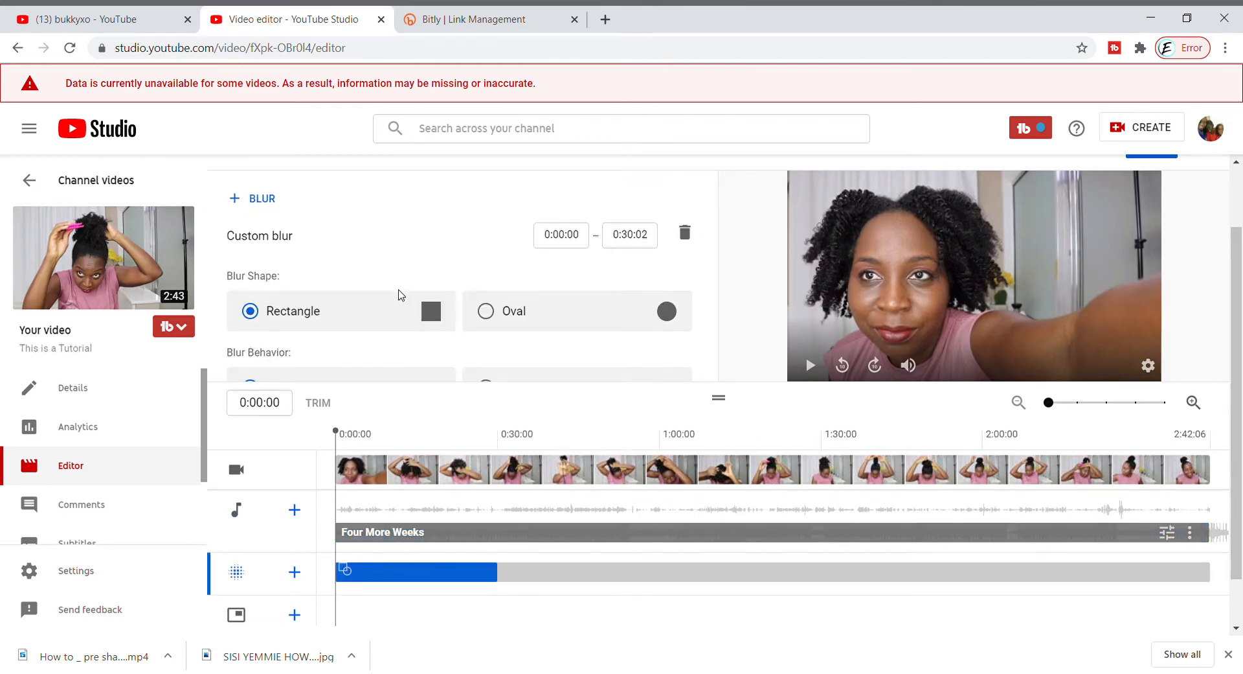
click(441, 316)
scroll(443, 324, down, 1)
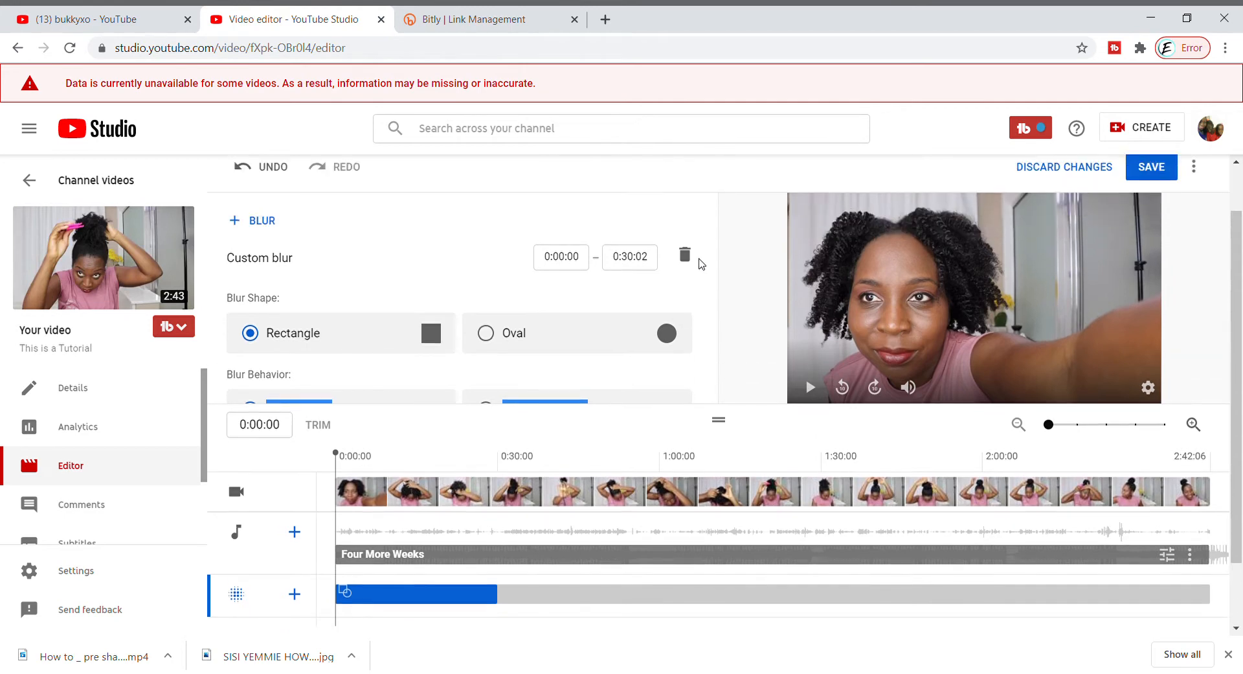
scroll(698, 265, up, 2)
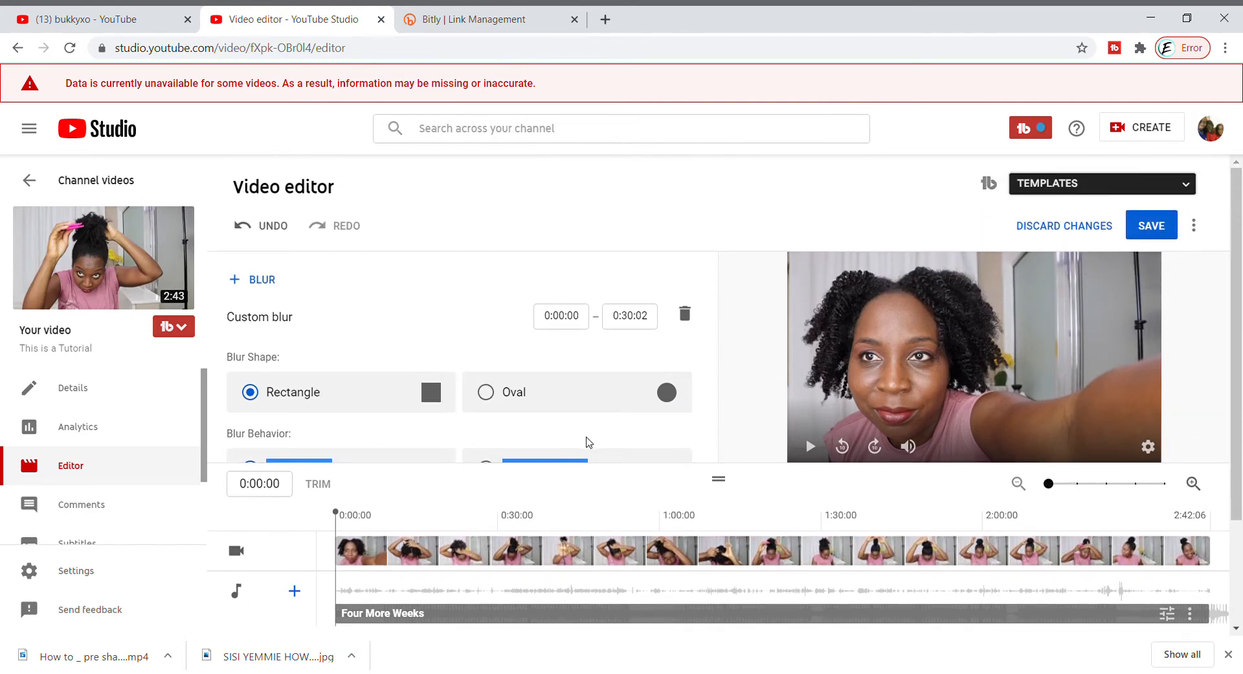
drag(533, 472, 535, 538)
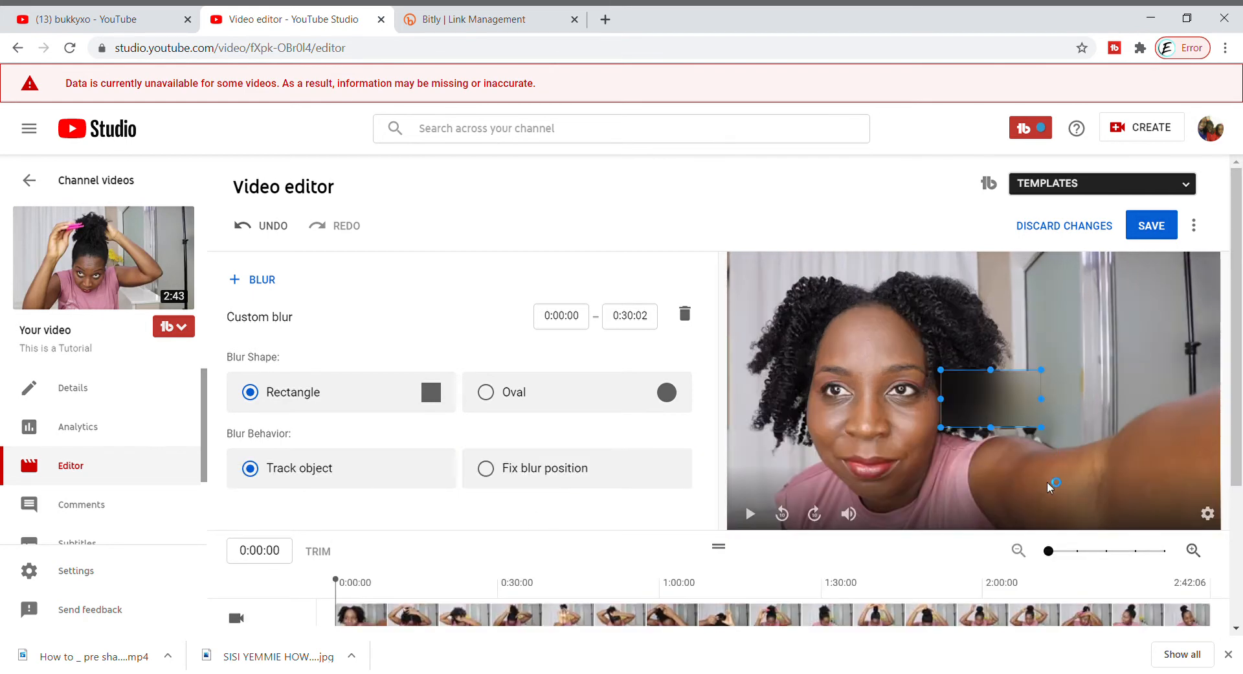
Set the blur behavior to Fix blur position and draw two small blur boxes near the woman's shoulders at 0:32:12
mouse_move(502, 585)
mouse_down()
mouse_move(555, 591)
mouse_move(518, 580)
mouse_up()
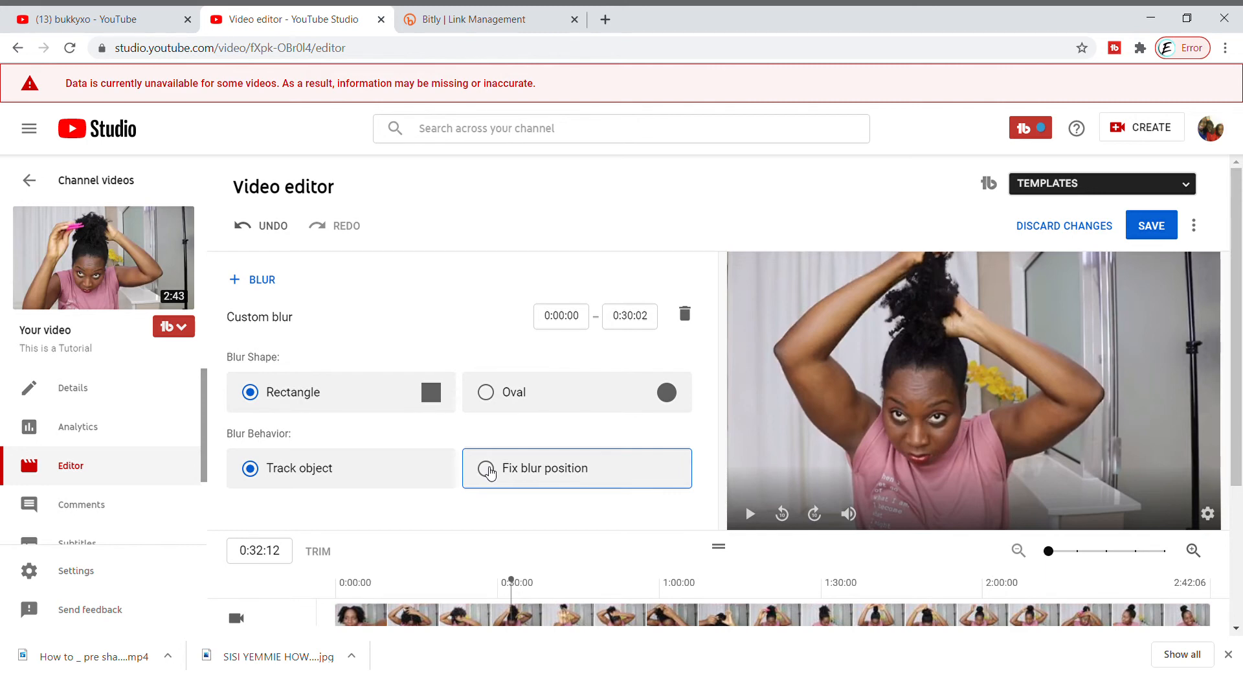
click(489, 472)
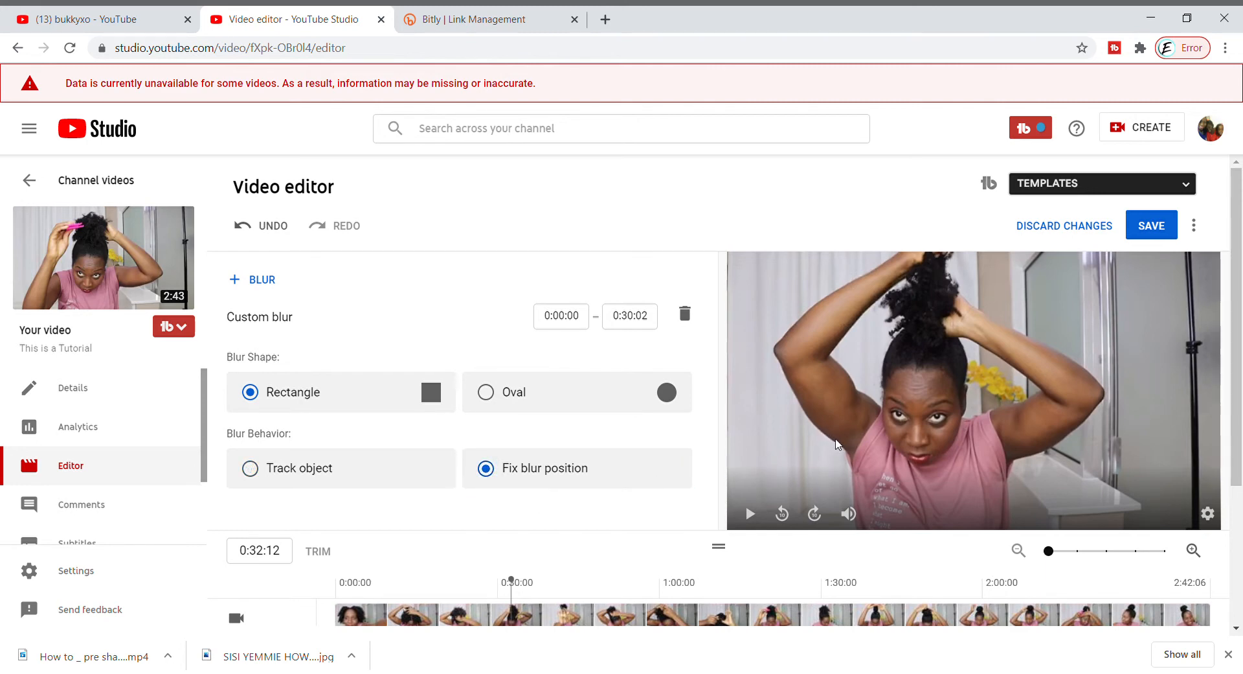
drag(849, 457, 867, 470)
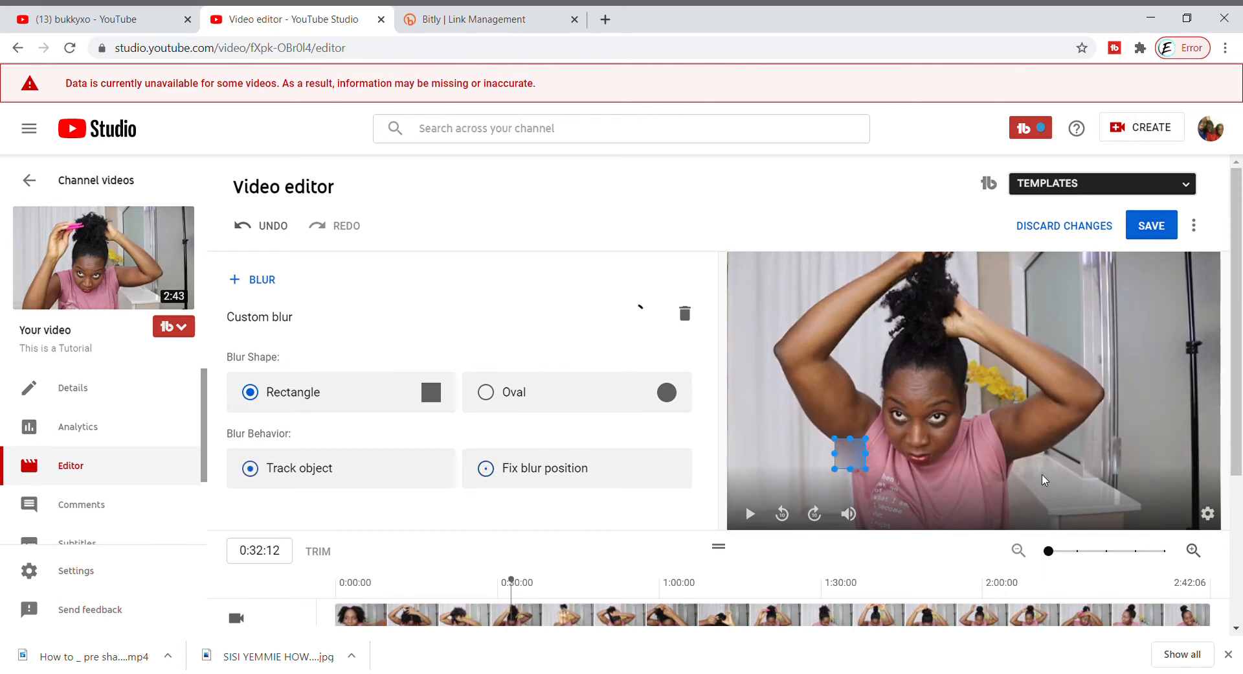
drag(998, 446, 1028, 470)
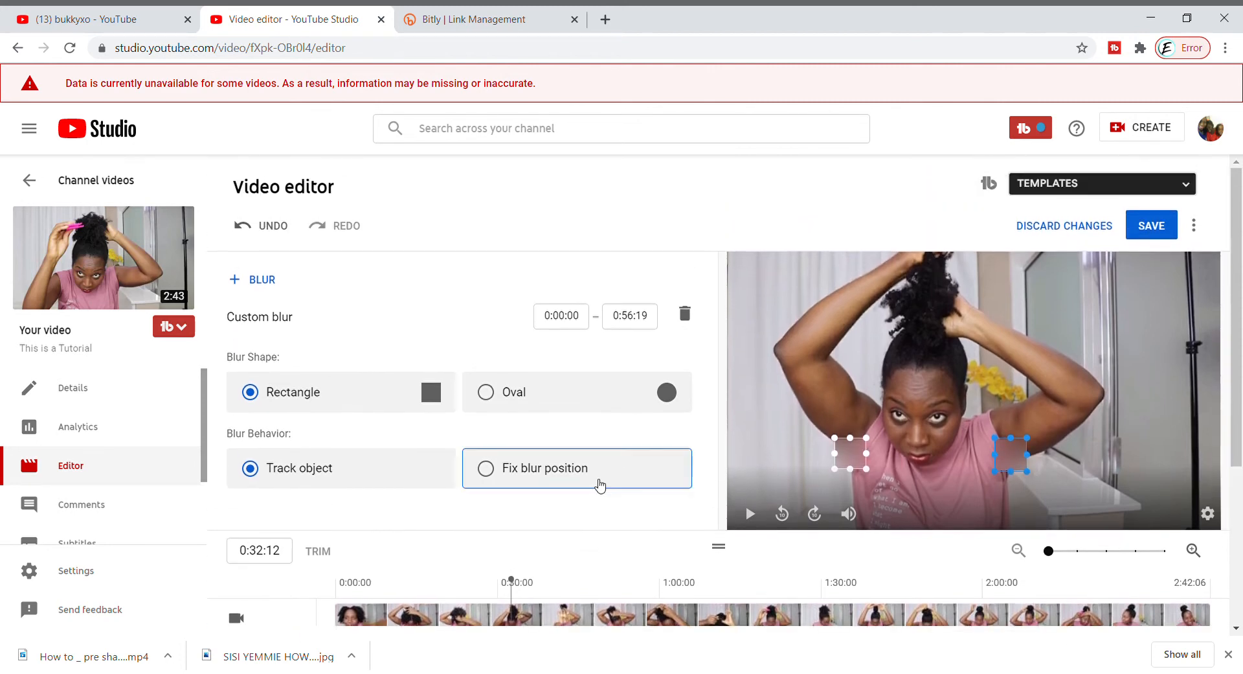
Delete the fixed-position blur, the shortest of the three blurs on the timeline
scroll(601, 484, down, 4)
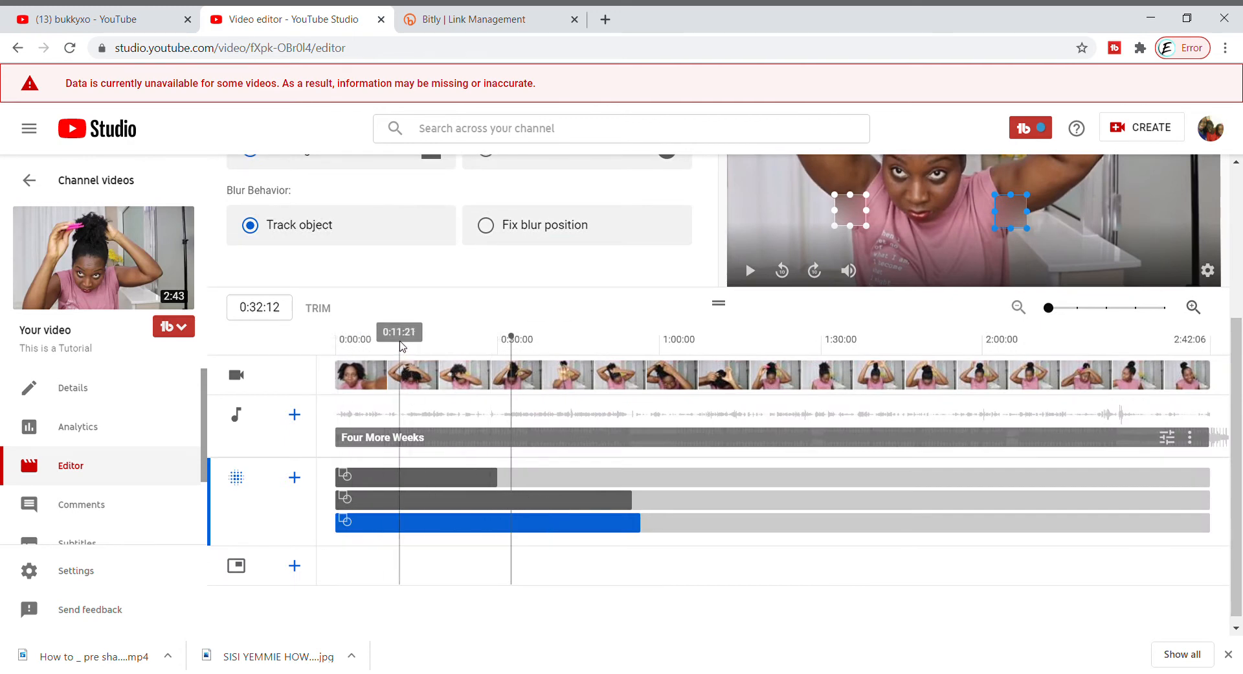
click(400, 372)
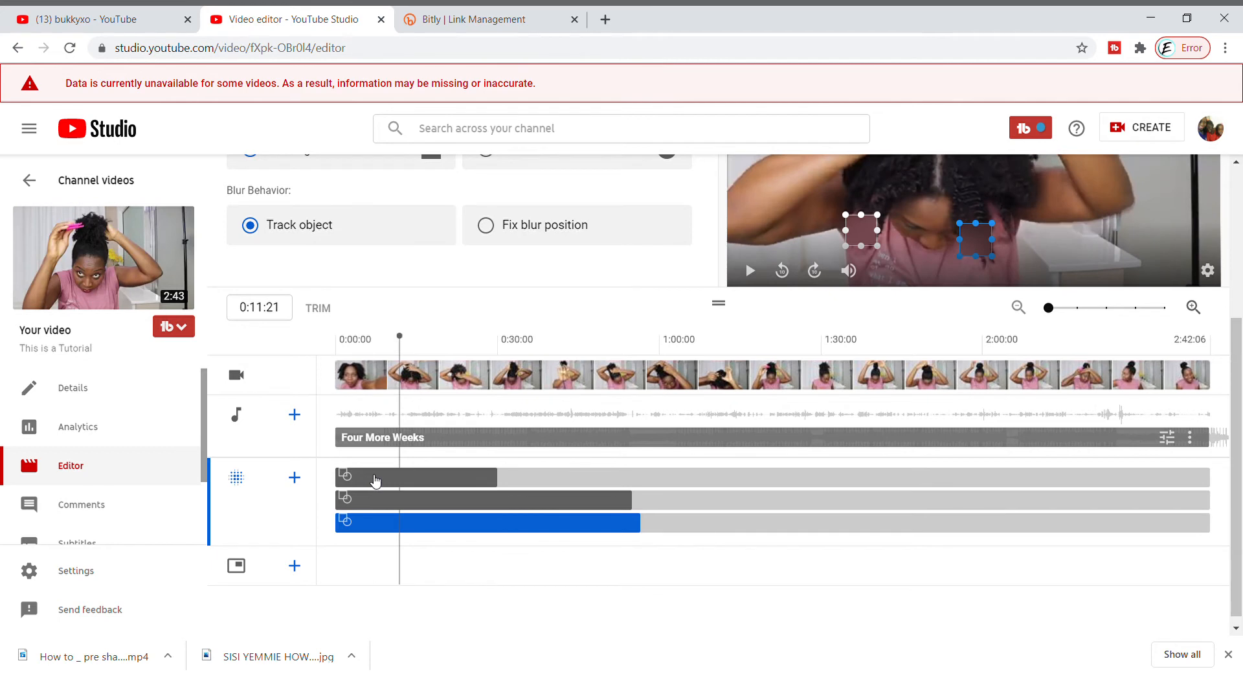
click(376, 480)
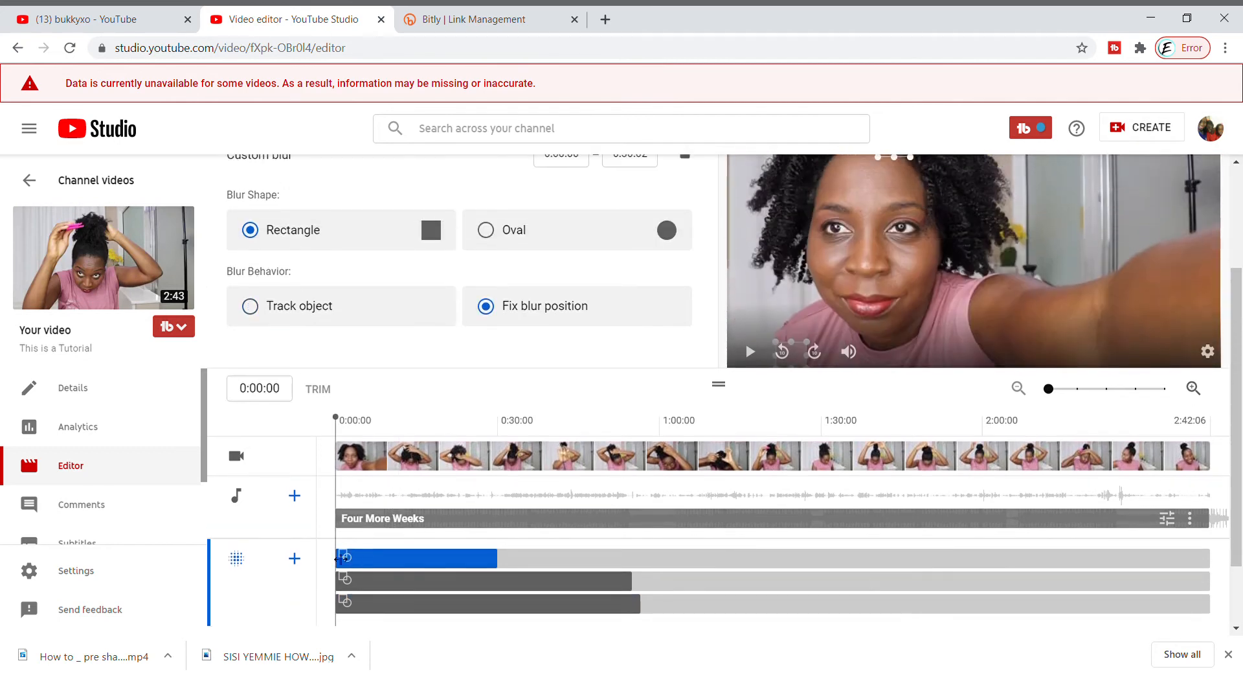
drag(343, 559, 450, 568)
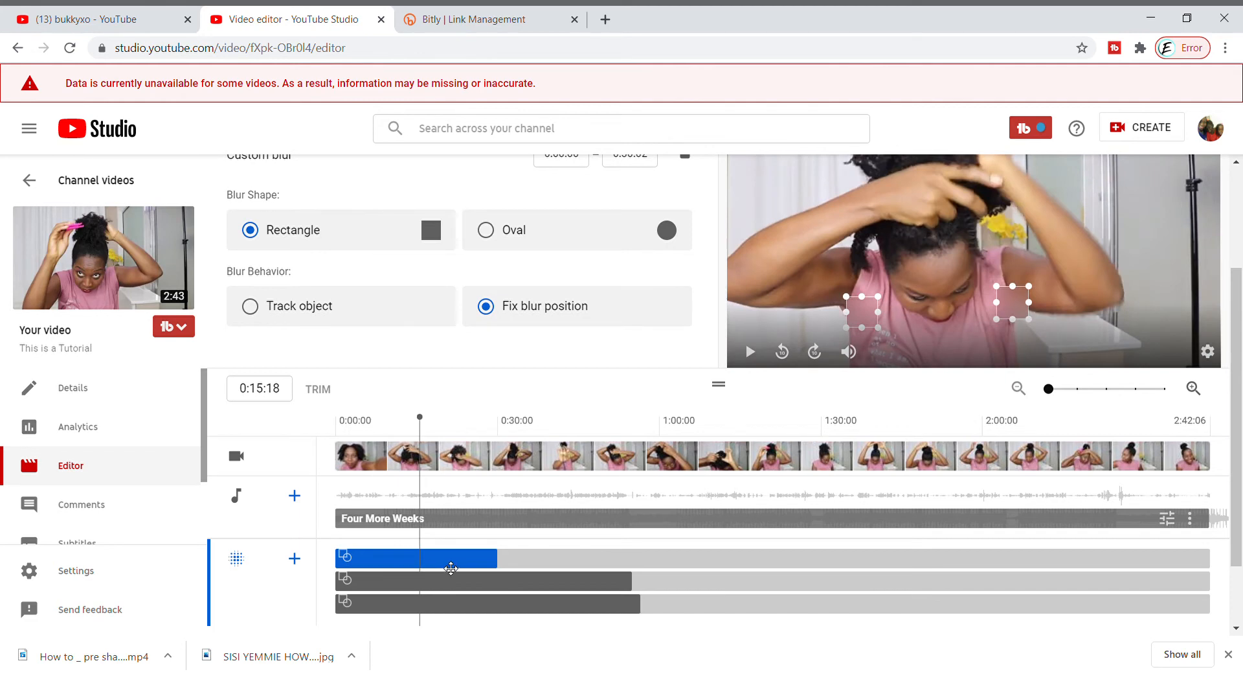
key(Delete)
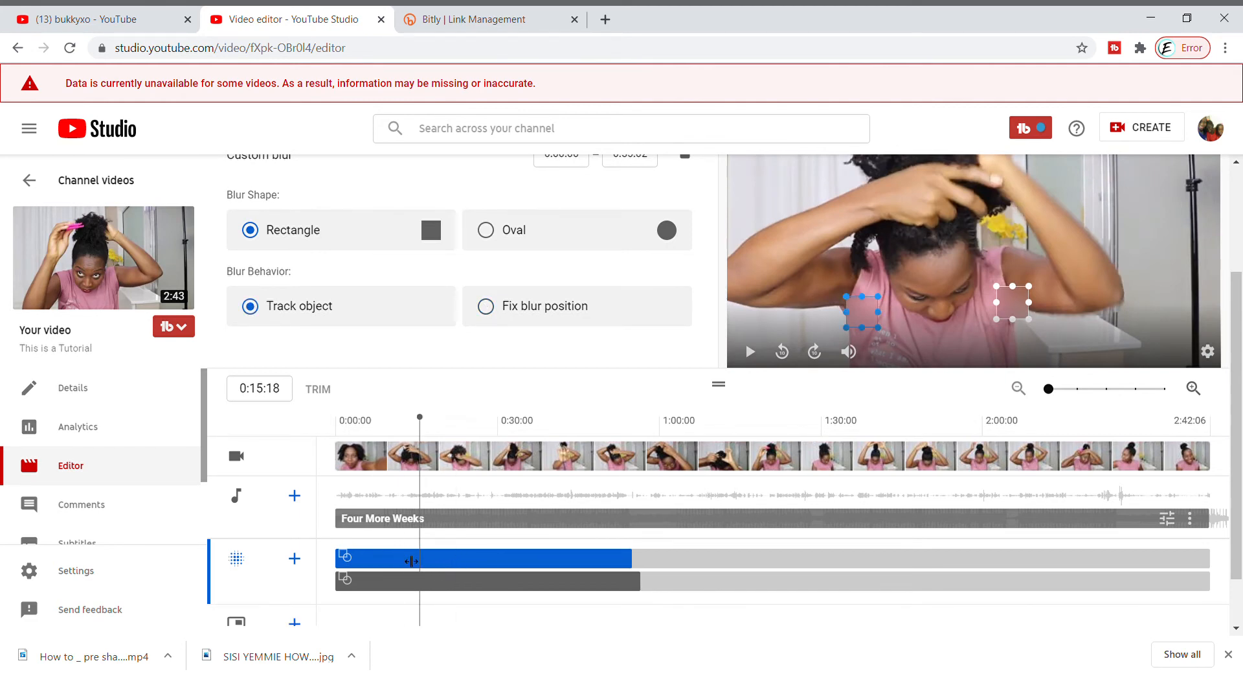
Trim the upper remaining blur on the timeline to run from 0:23:26 to 0:32:14
drag(421, 418, 470, 429)
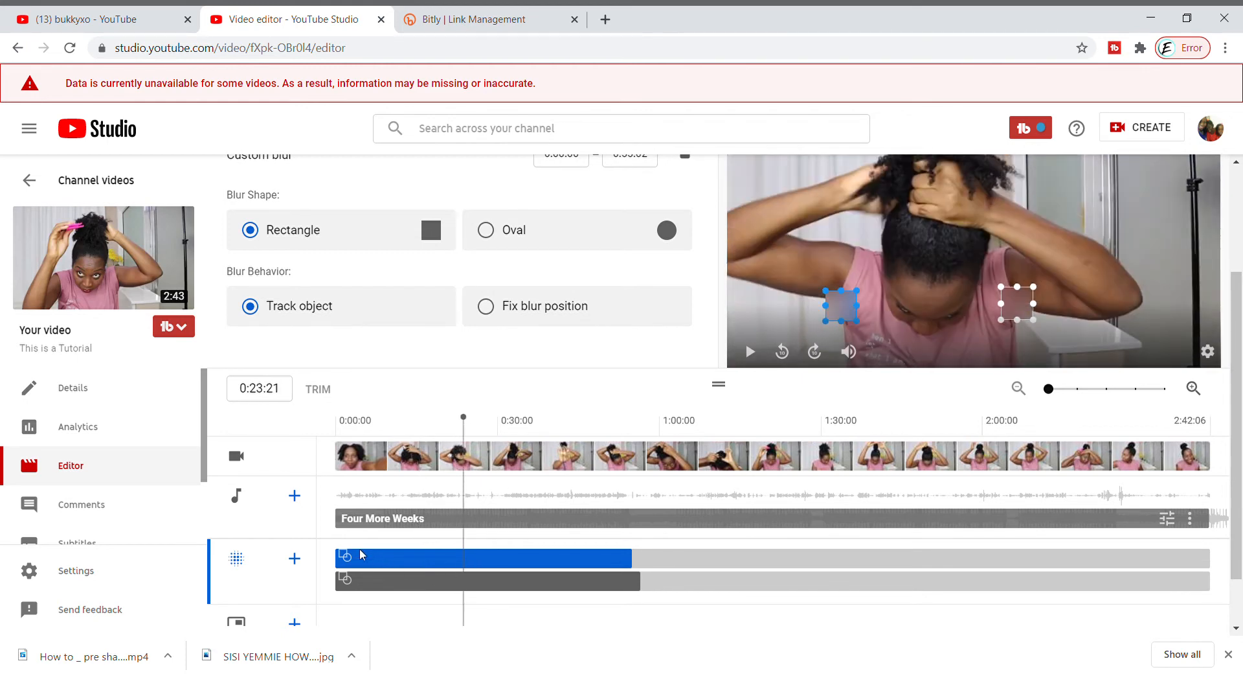
drag(343, 559, 463, 560)
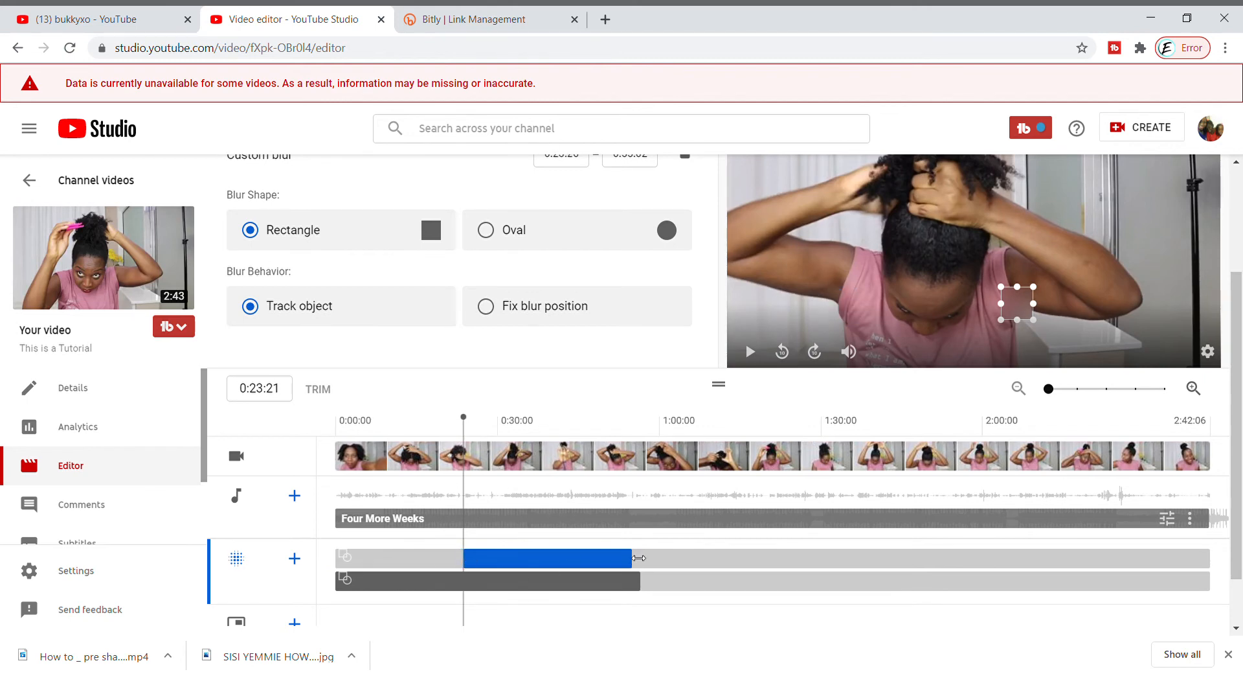
drag(639, 558, 511, 557)
drag(474, 418, 514, 428)
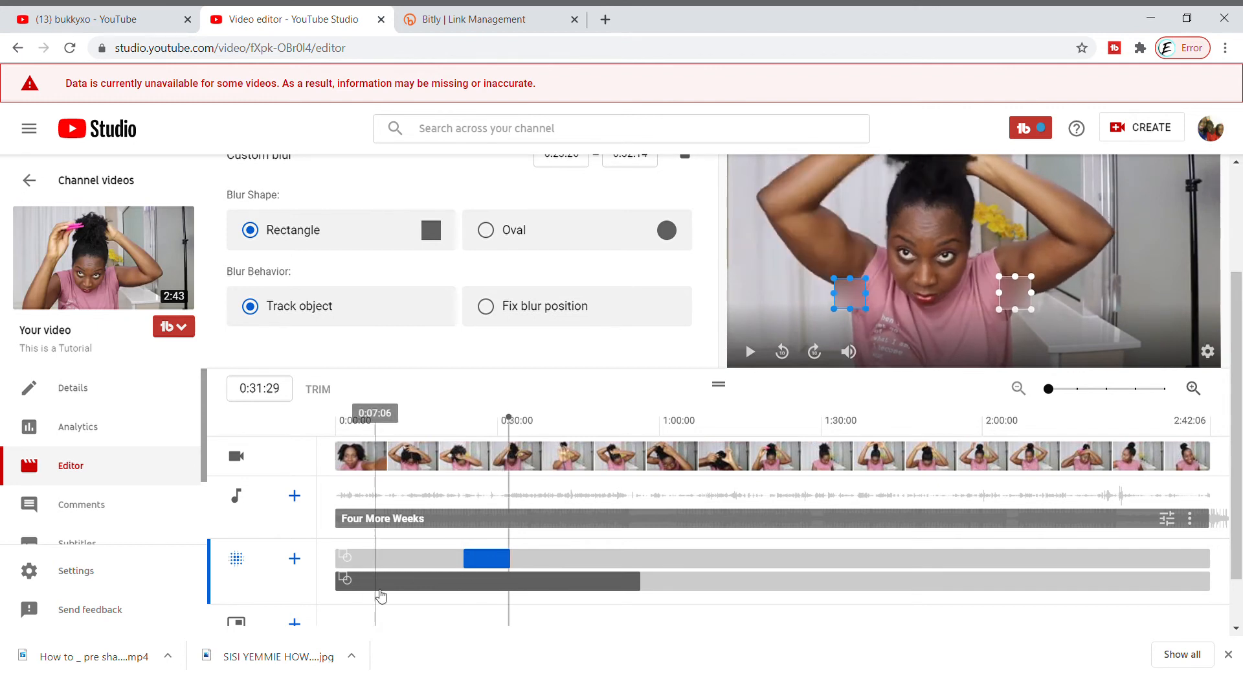
Delete the untrimmed blur that starts at 0:00:00, keeping only the trimmed one
click(372, 587)
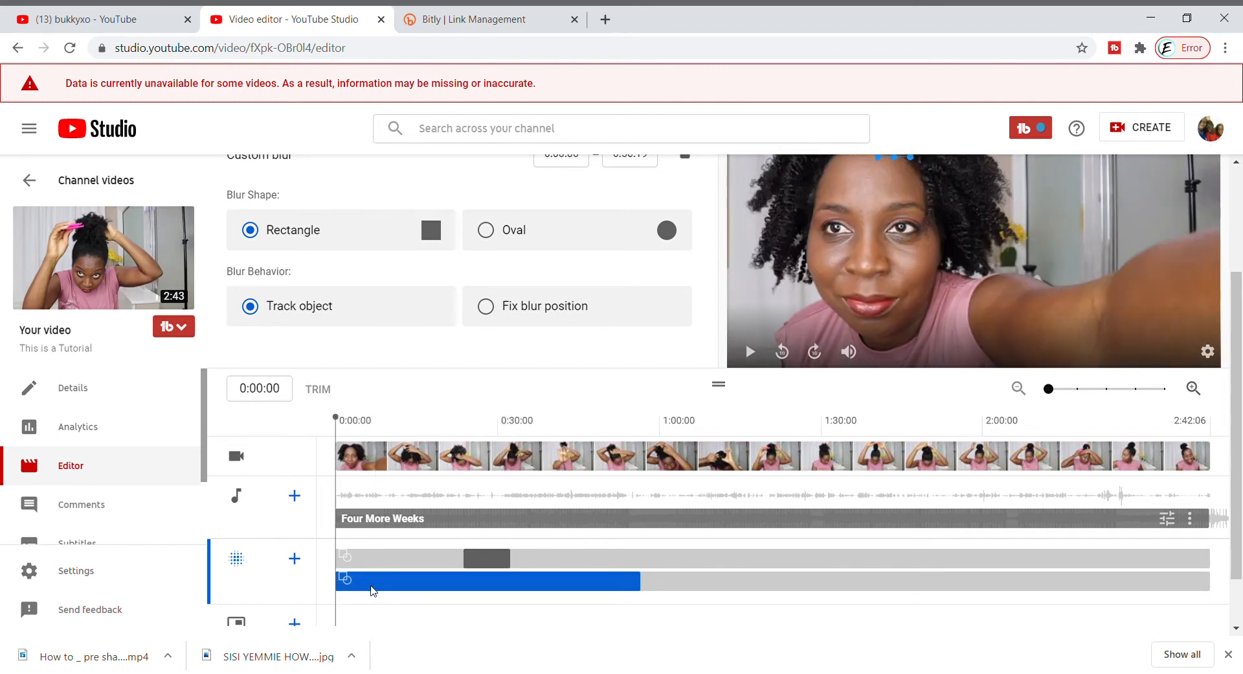
key(Delete)
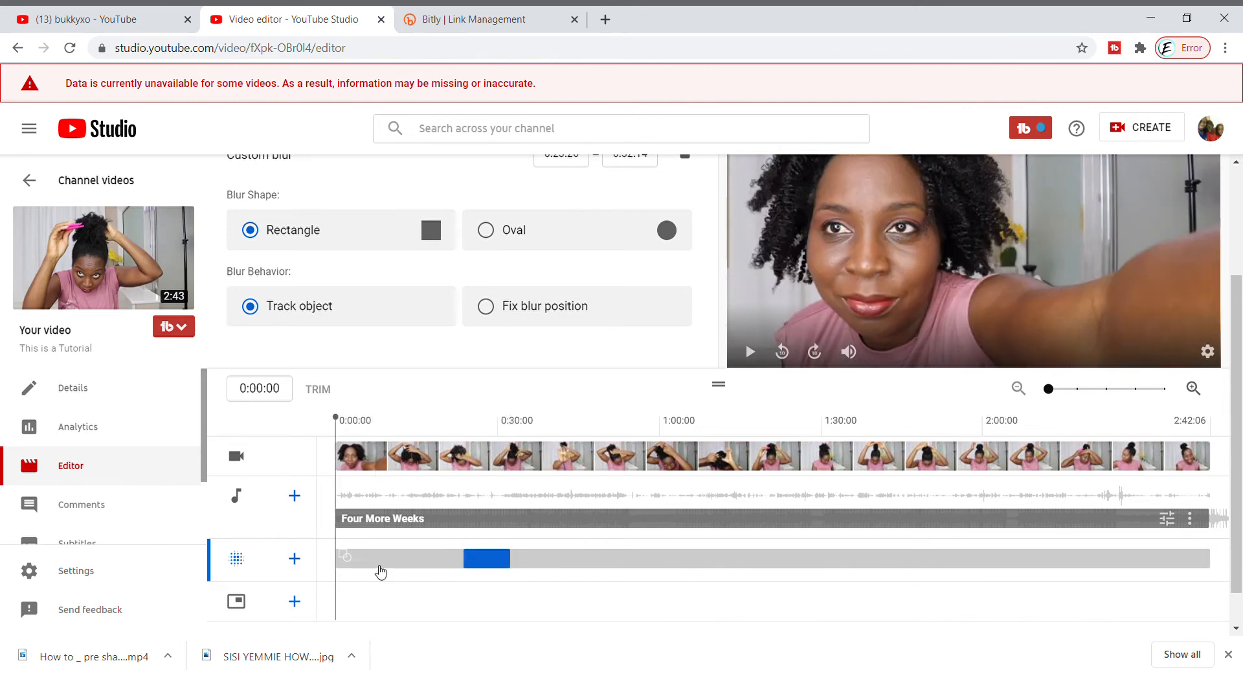
scroll(374, 567, down, 1)
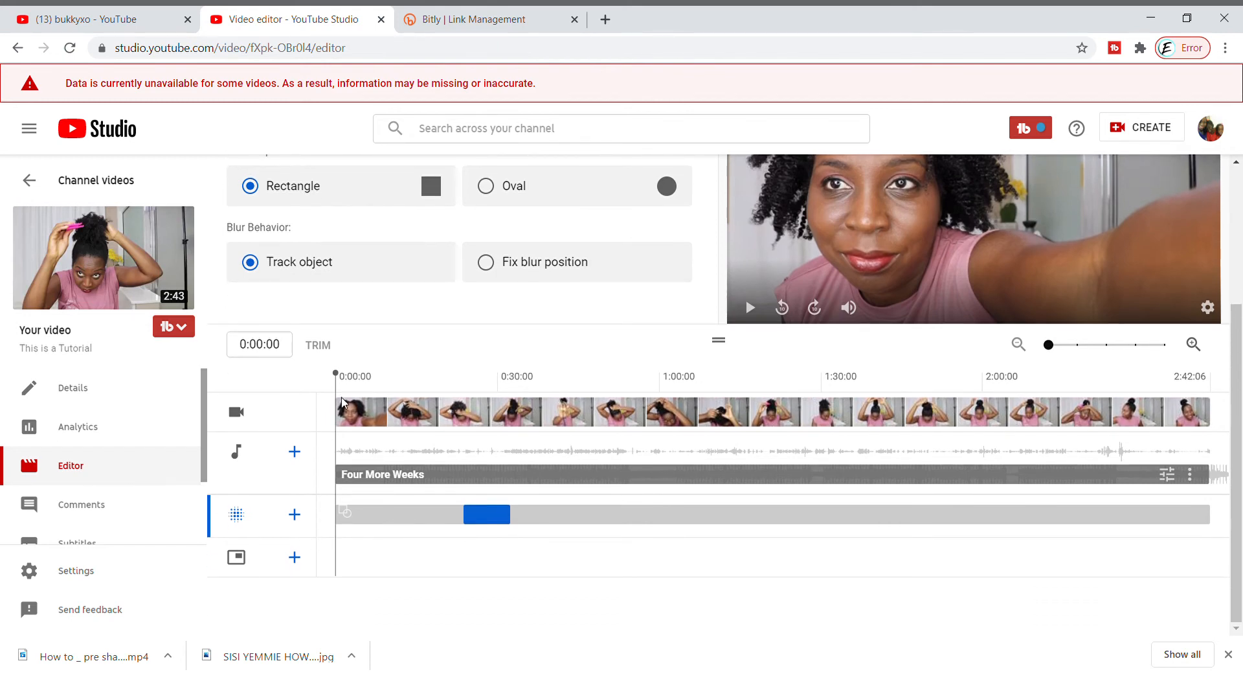
mouse_move(321, 347)
scroll(497, 286, up, 3)
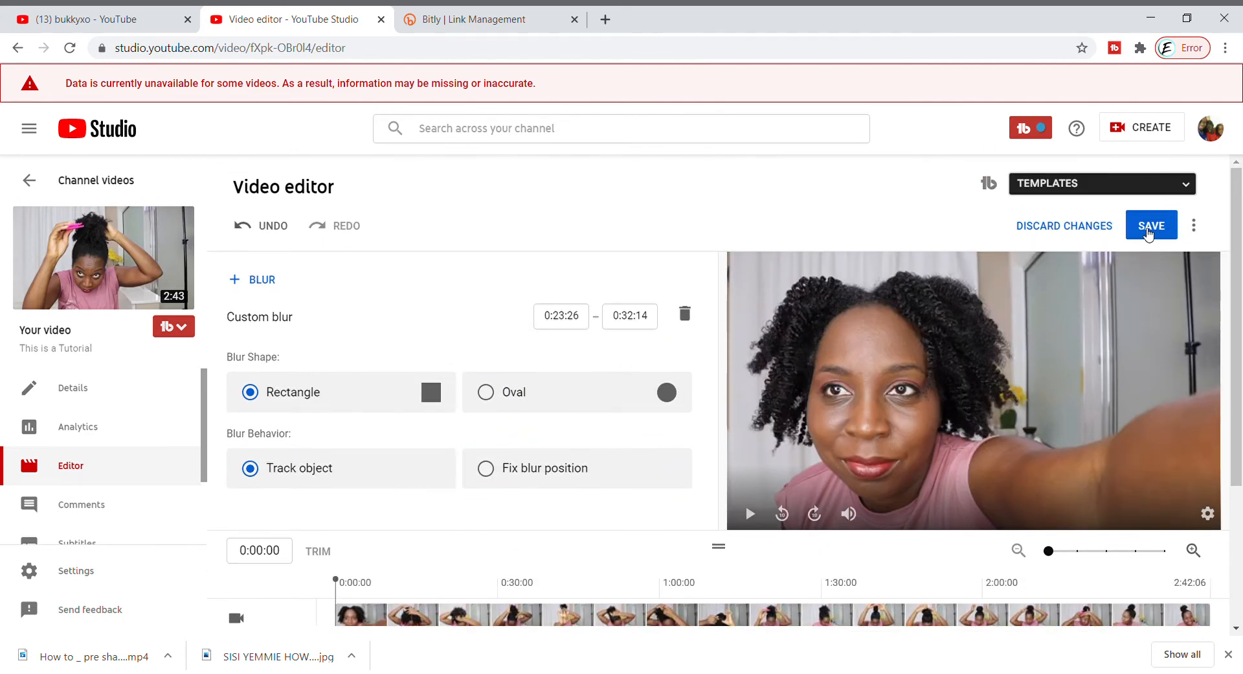
scroll(582, 421, down, 3)
click(529, 531)
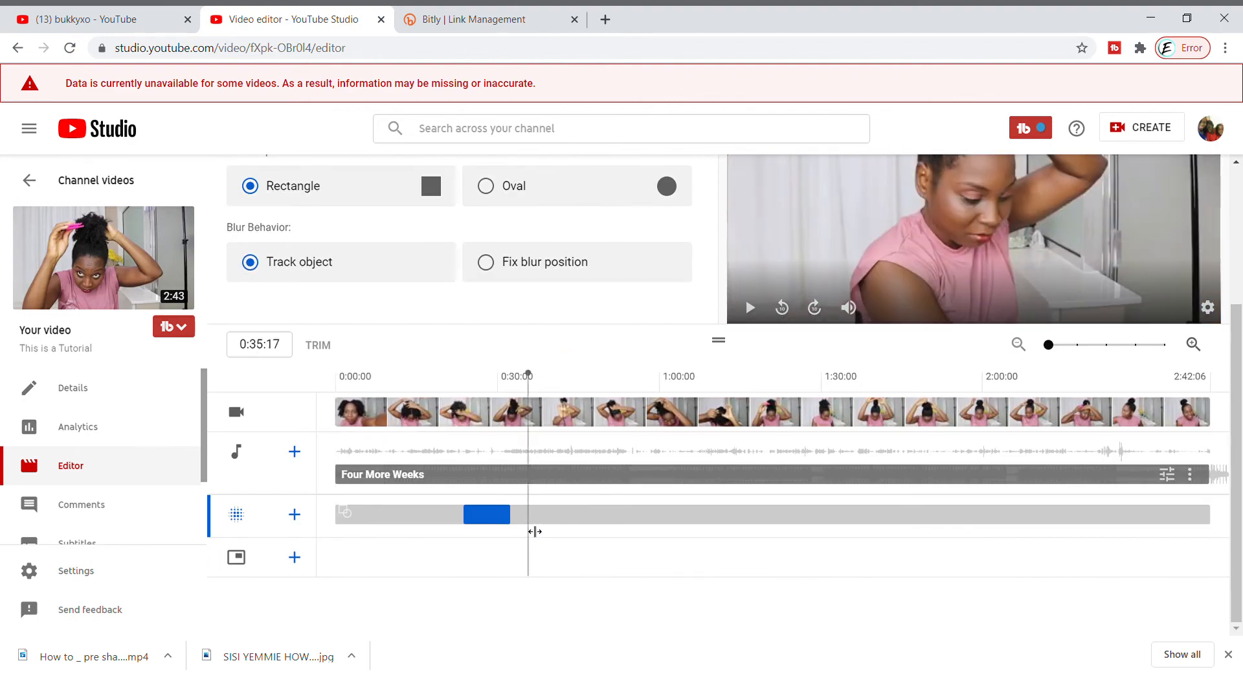
scroll(460, 286, up, 3)
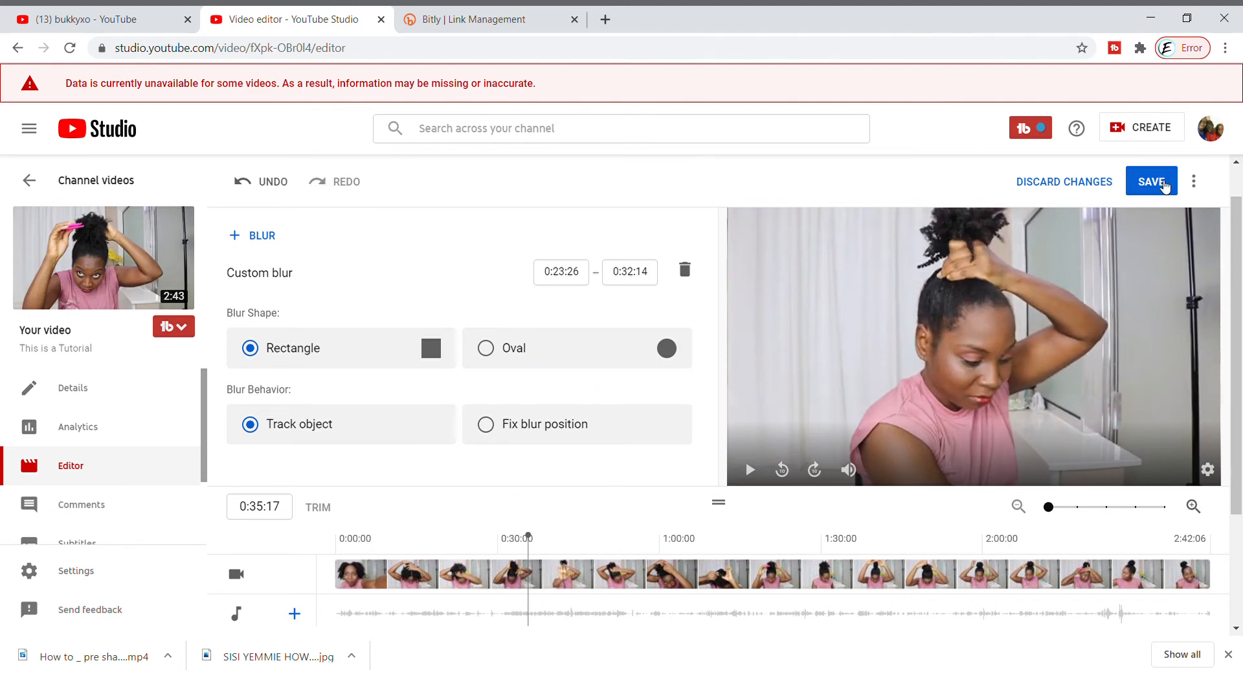
click(1165, 185)
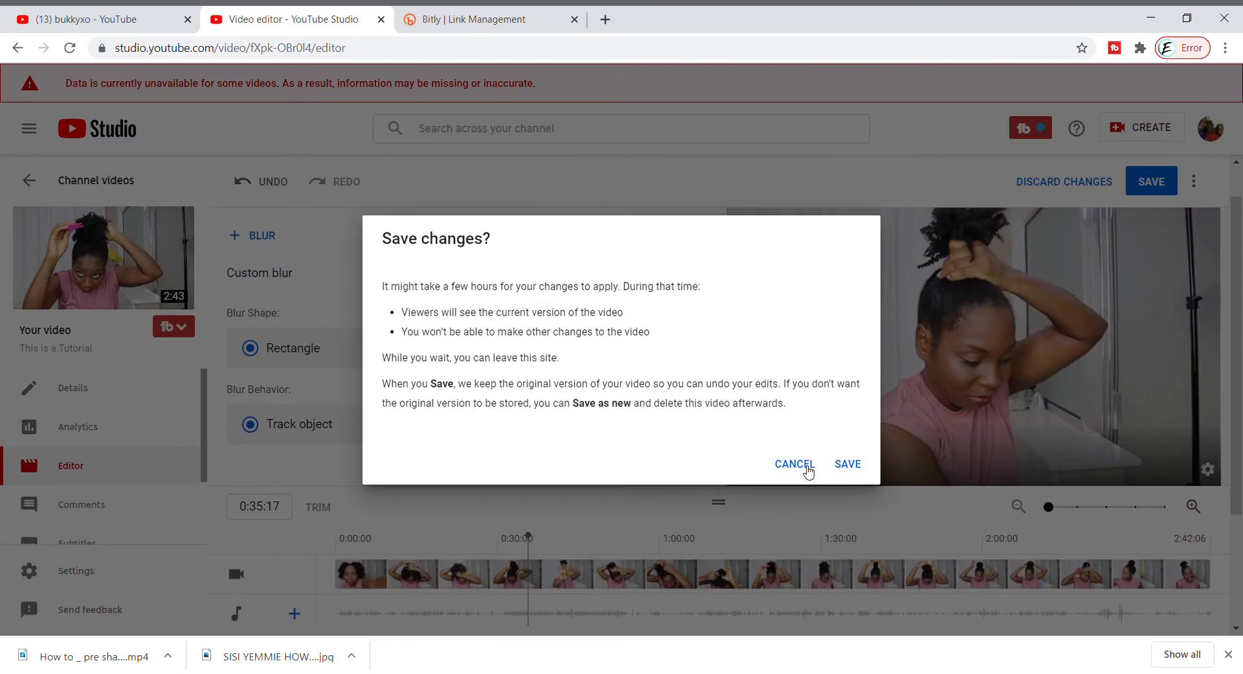
click(794, 464)
Delete the remaining custom blur from the timeline
scroll(800, 454, down, 3)
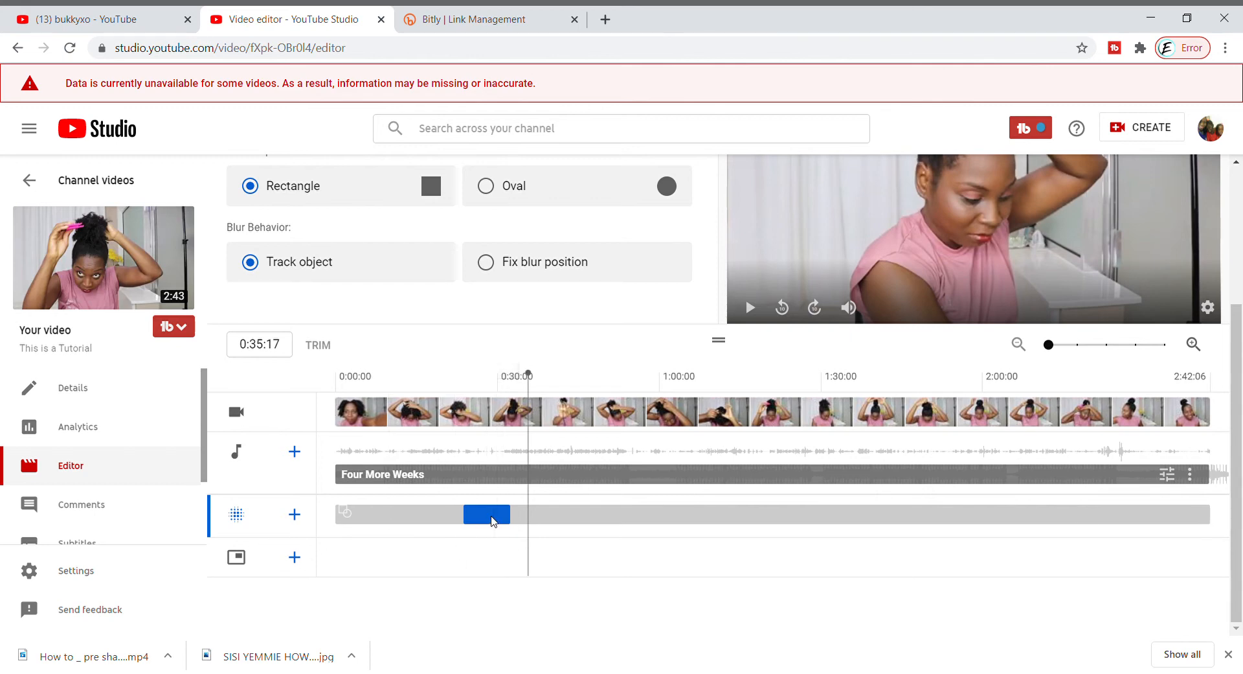
key(Delete)
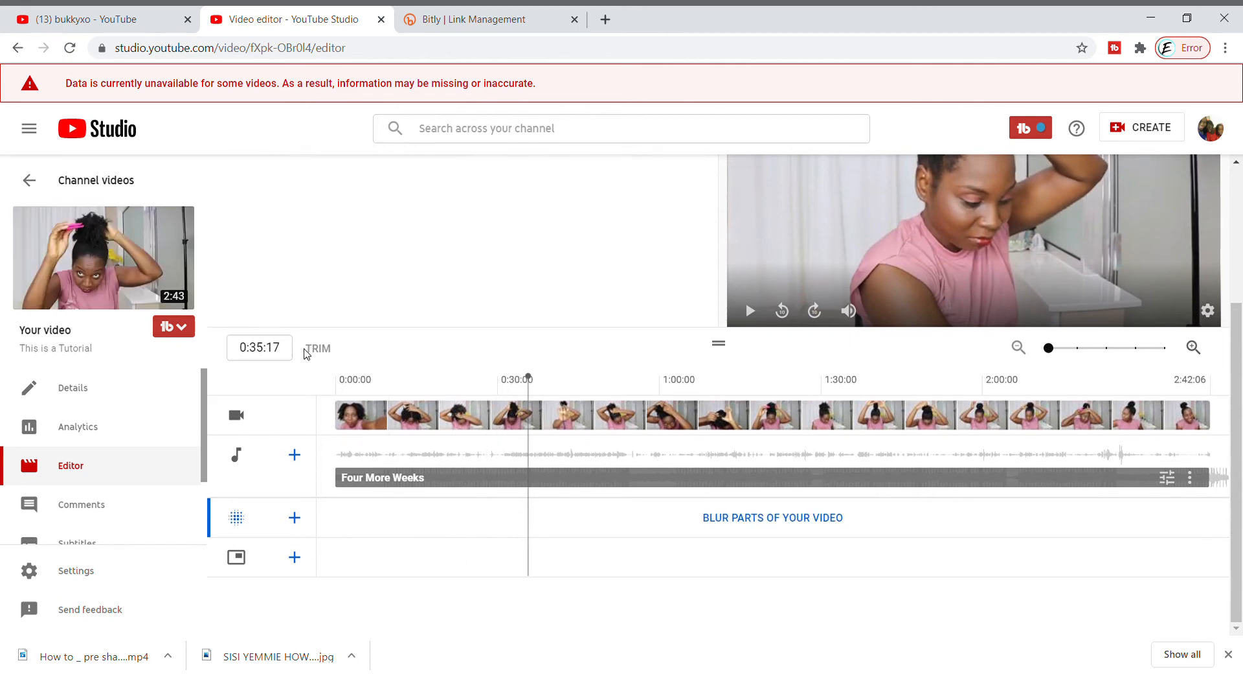
Delete the "Four More Weeks" music track from the timeline
scroll(309, 350, up, 1)
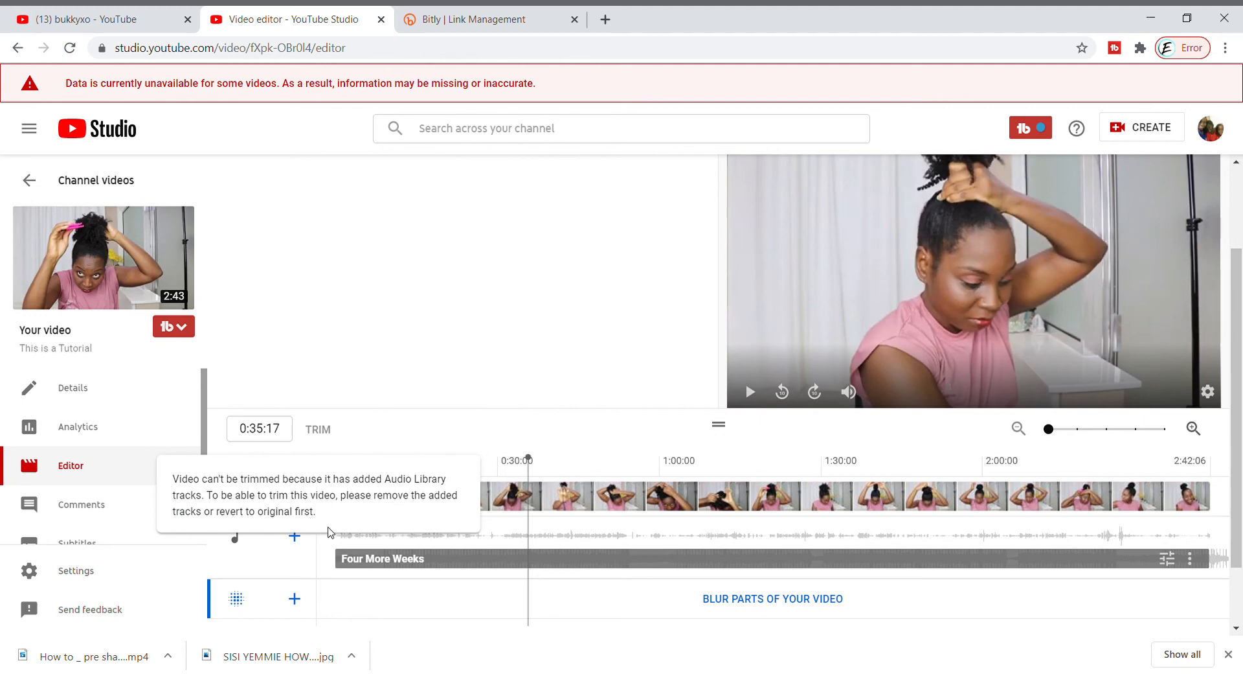
click(419, 570)
key(Delete)
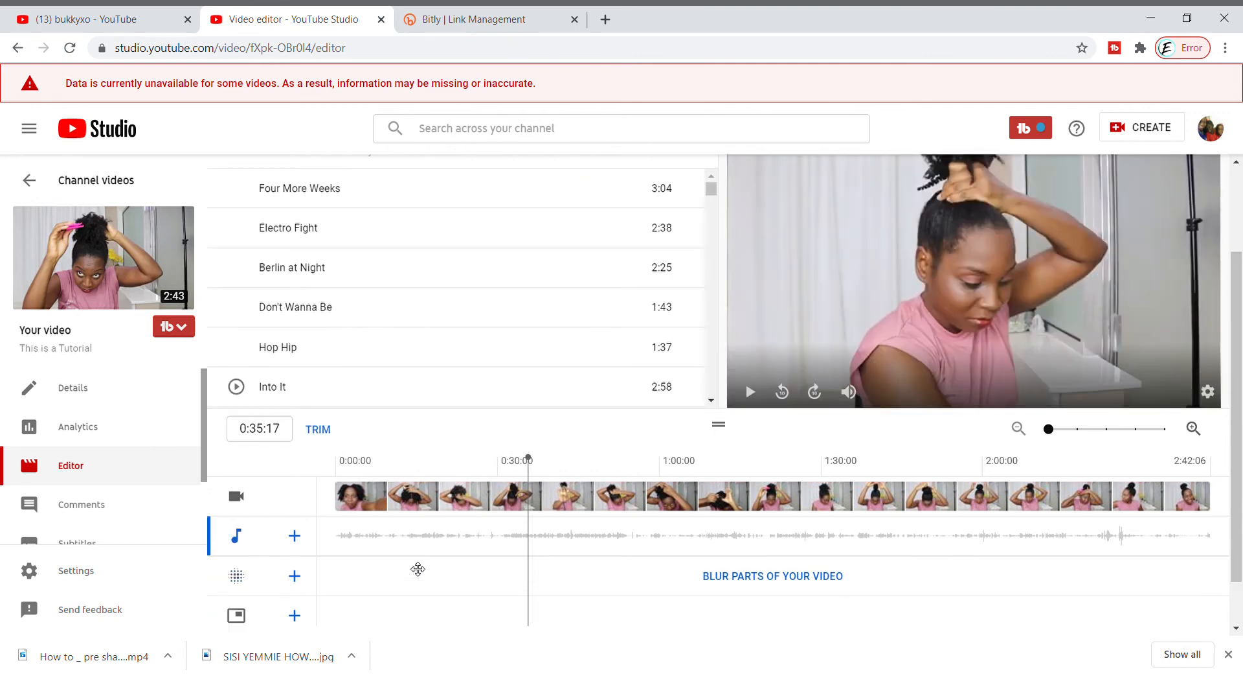
Trim about the first 3 seconds off the beginning of the video
click(322, 430)
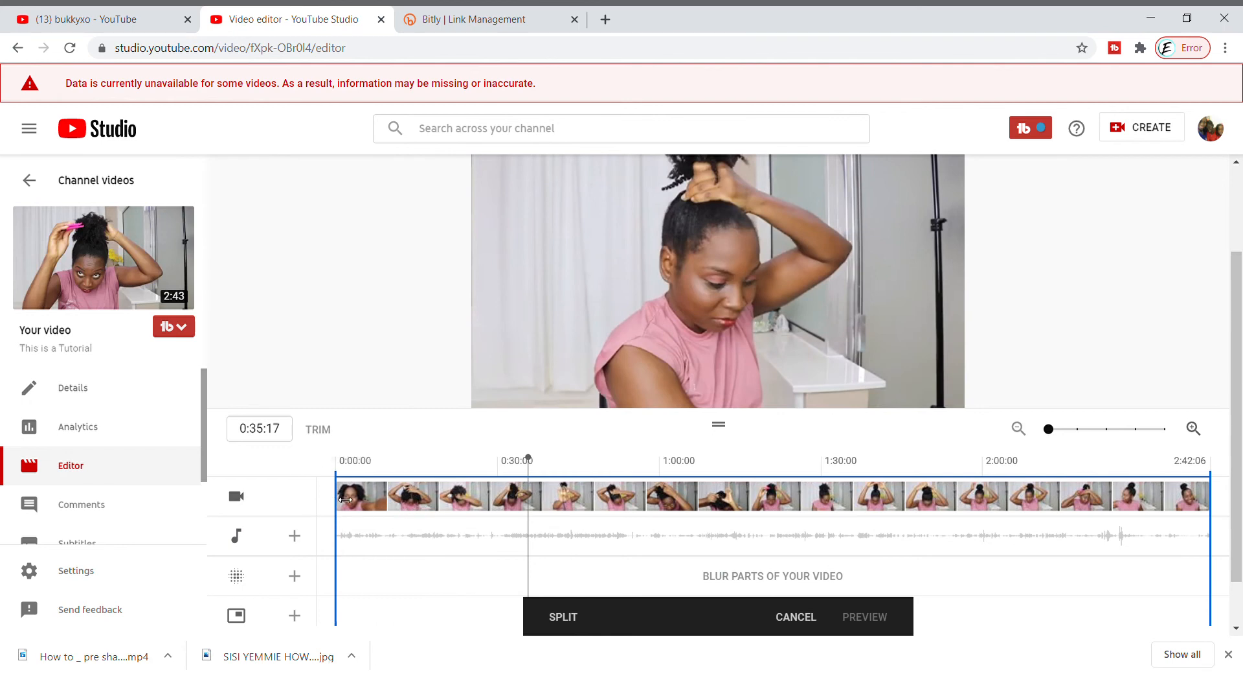
drag(345, 498, 369, 504)
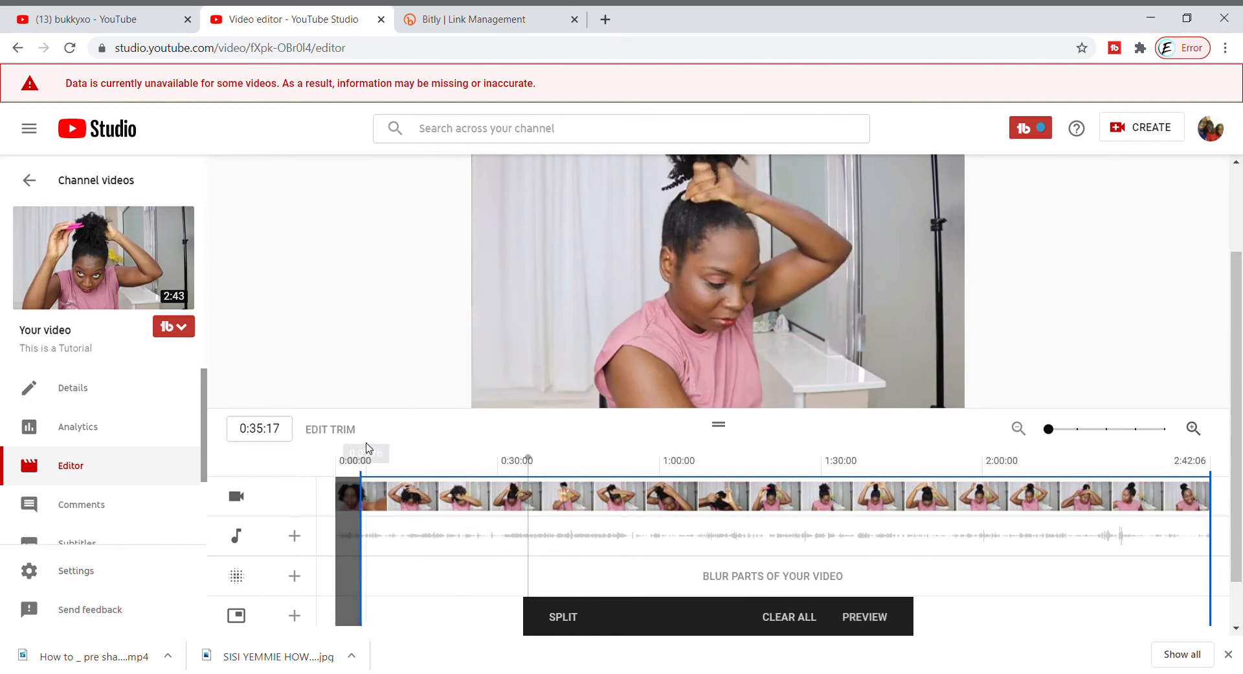
click(369, 461)
drag(374, 463, 360, 501)
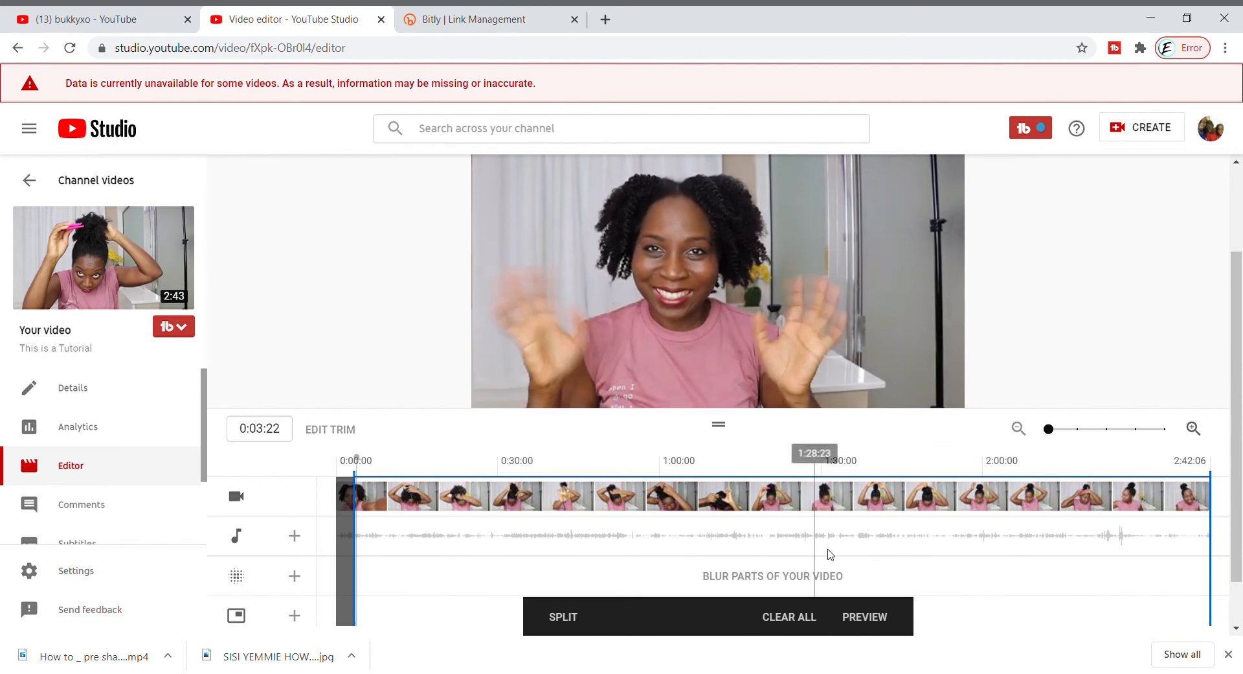
Preview the video with its trimmed beginning to leave trim editing
click(295, 535)
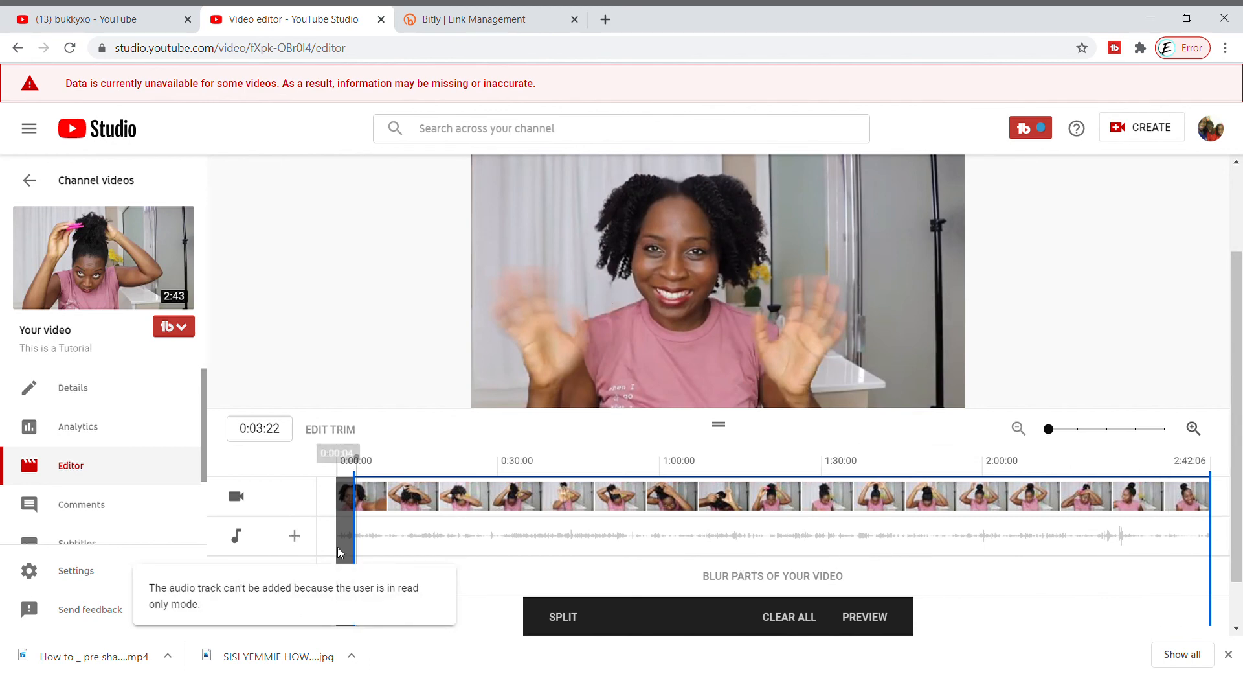
scroll(929, 331, up, 2)
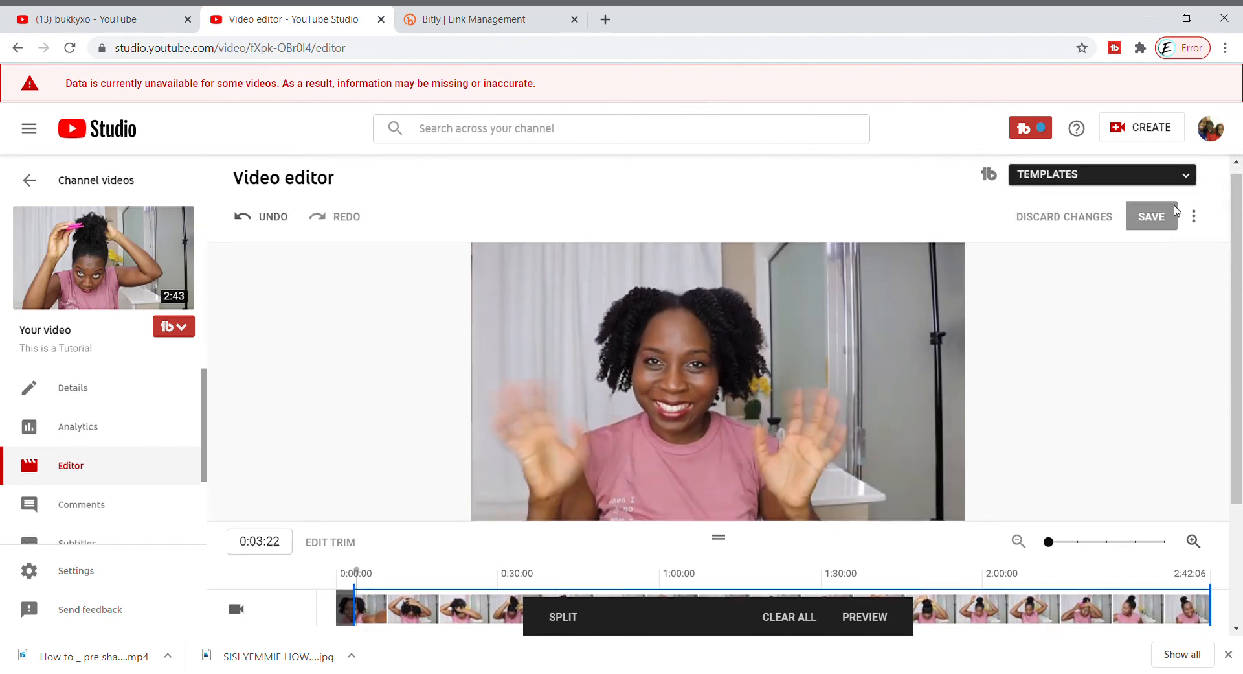
scroll(876, 386, down, 3)
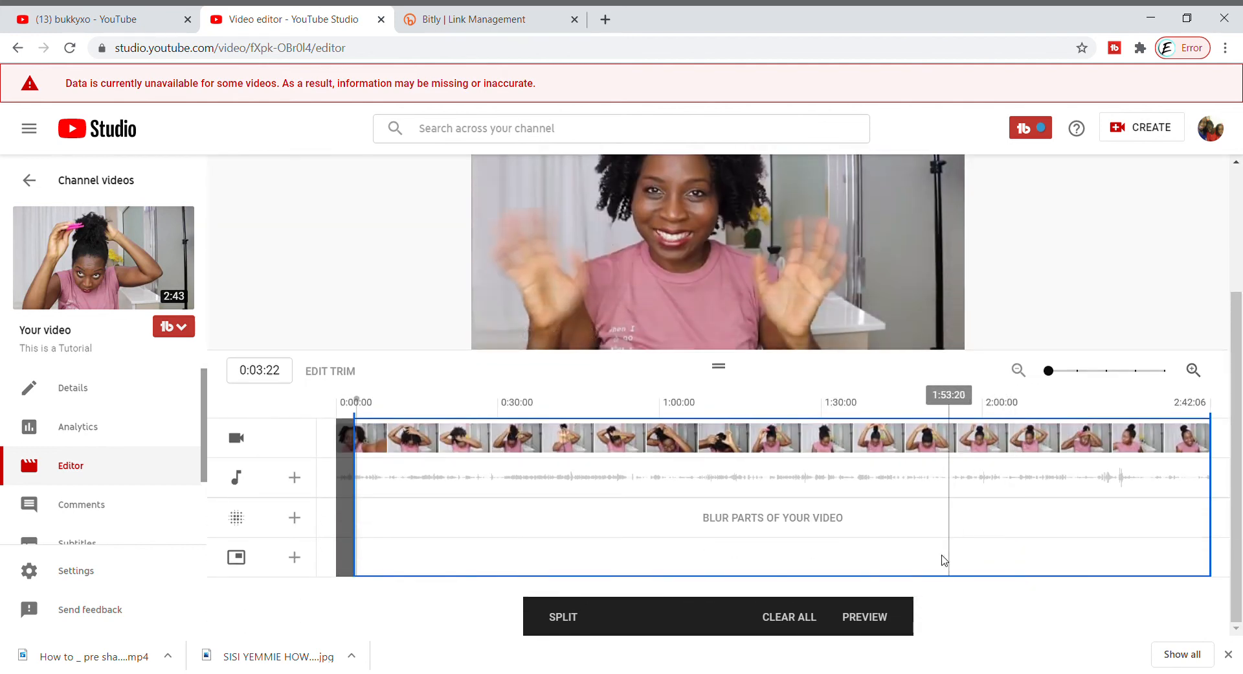
click(866, 617)
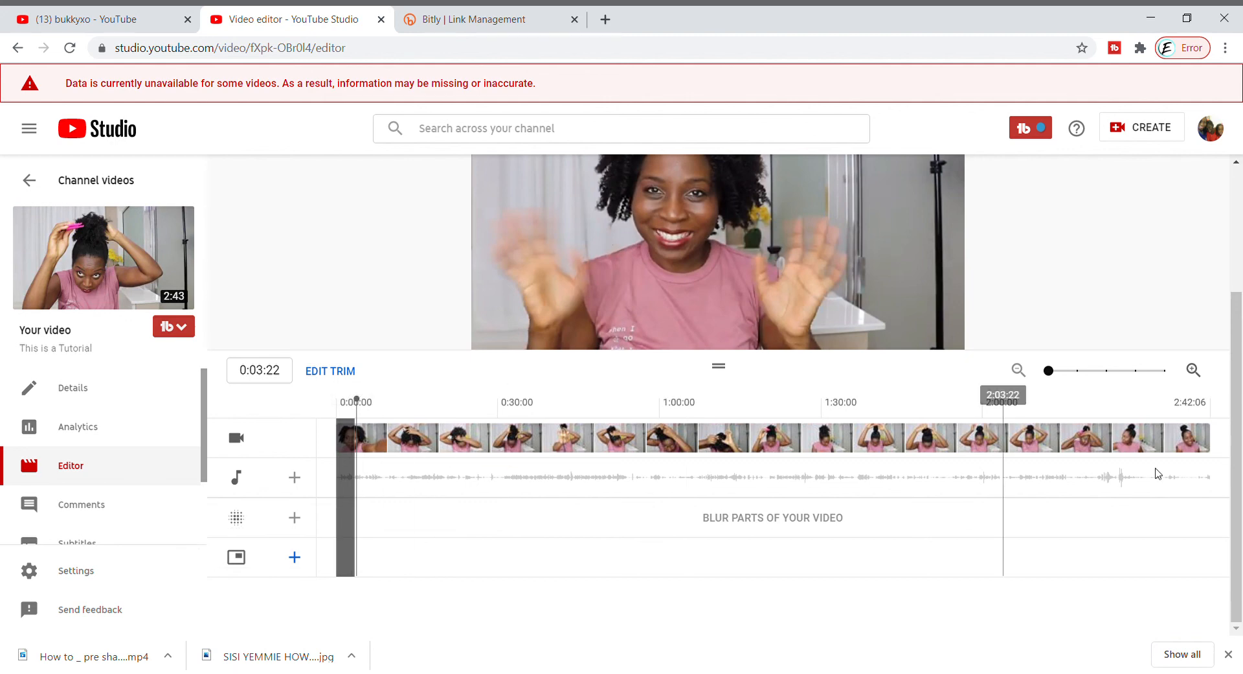
scroll(1127, 421, up, 3)
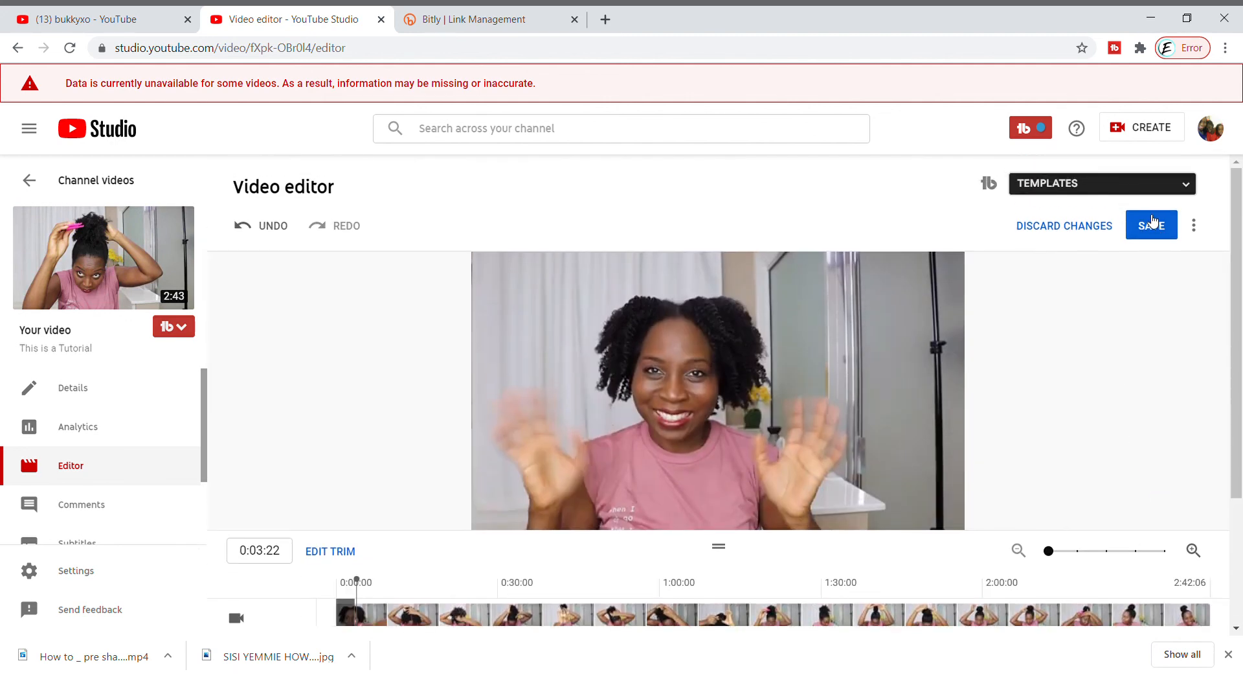
mouse_move(741, 425)
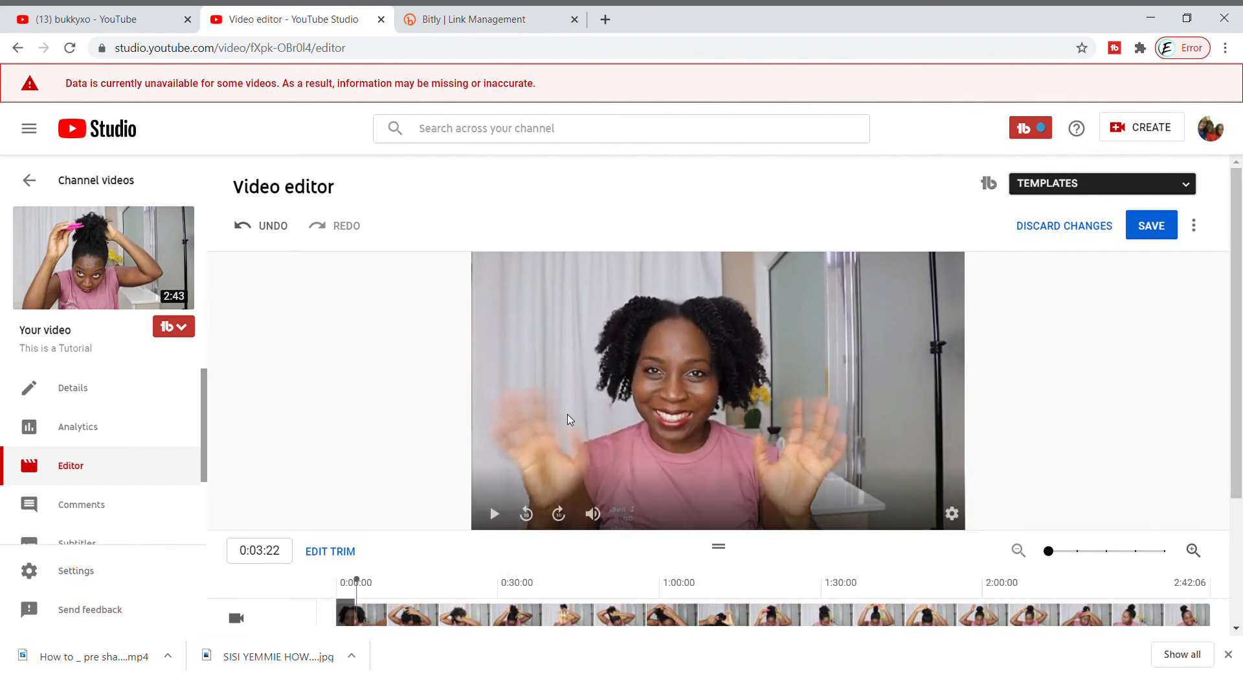
Add an end screen video element featuring the most recent upload and view it with the playhead at 2:23:04
scroll(570, 420, down, 3)
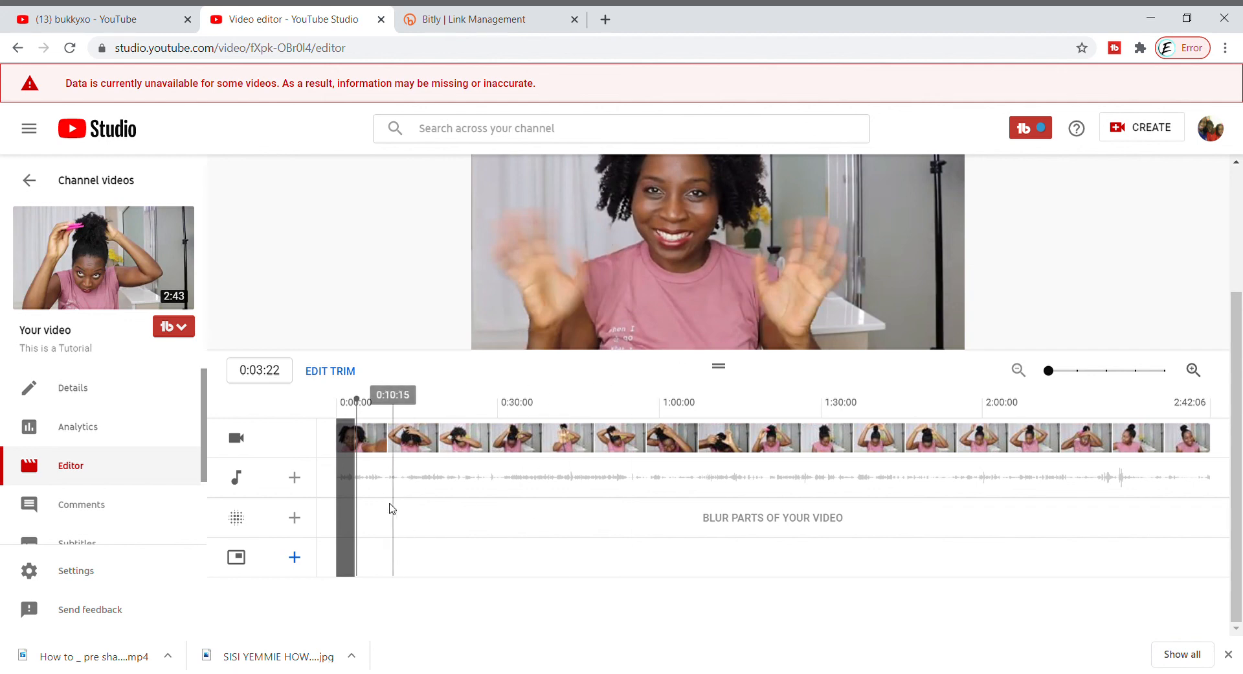
click(295, 557)
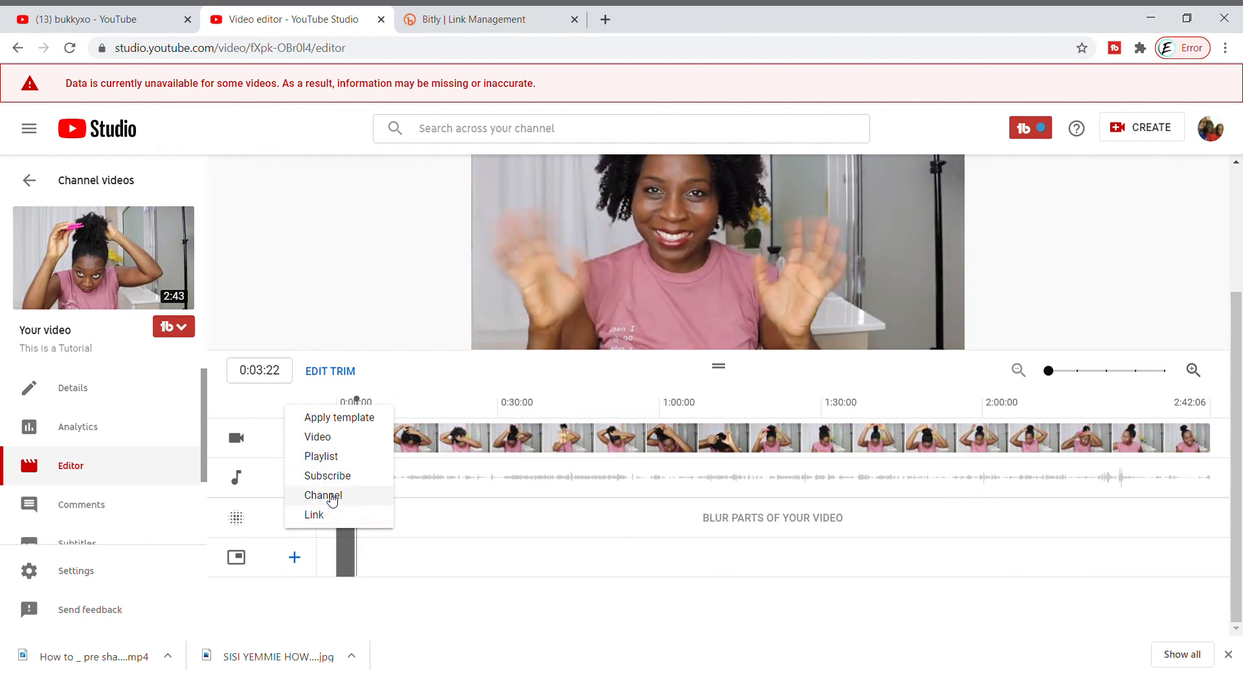
key(Return)
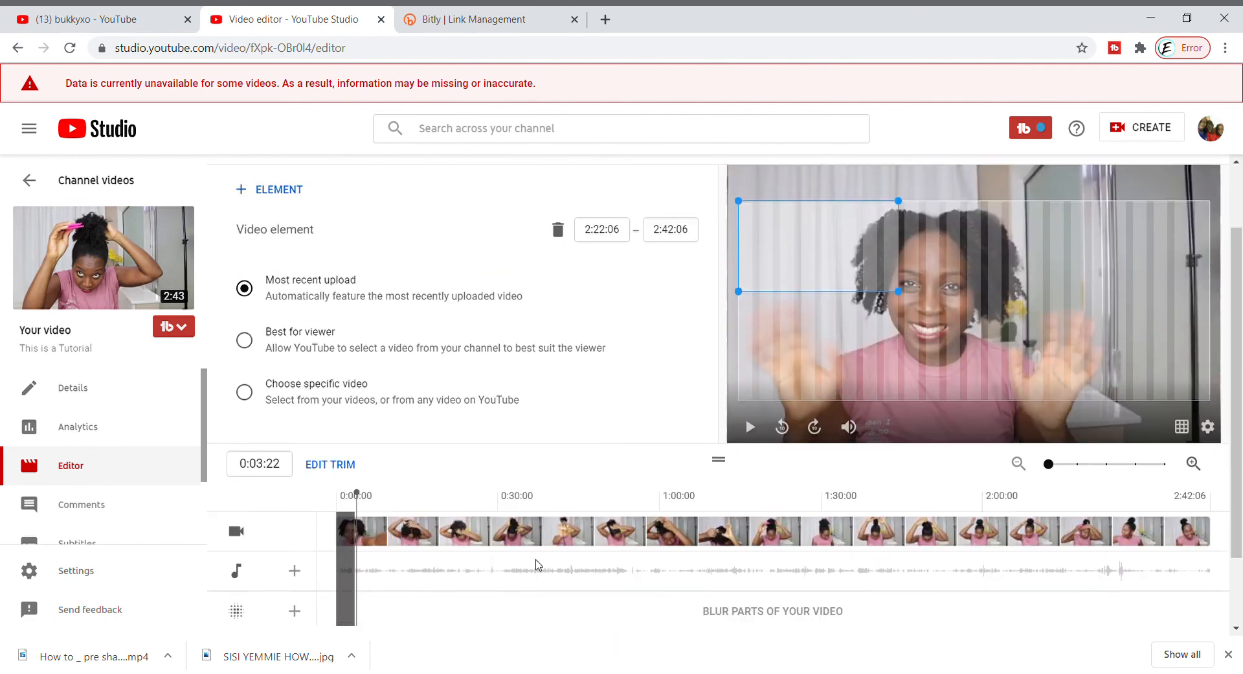
scroll(576, 553, down, 3)
click(1108, 413)
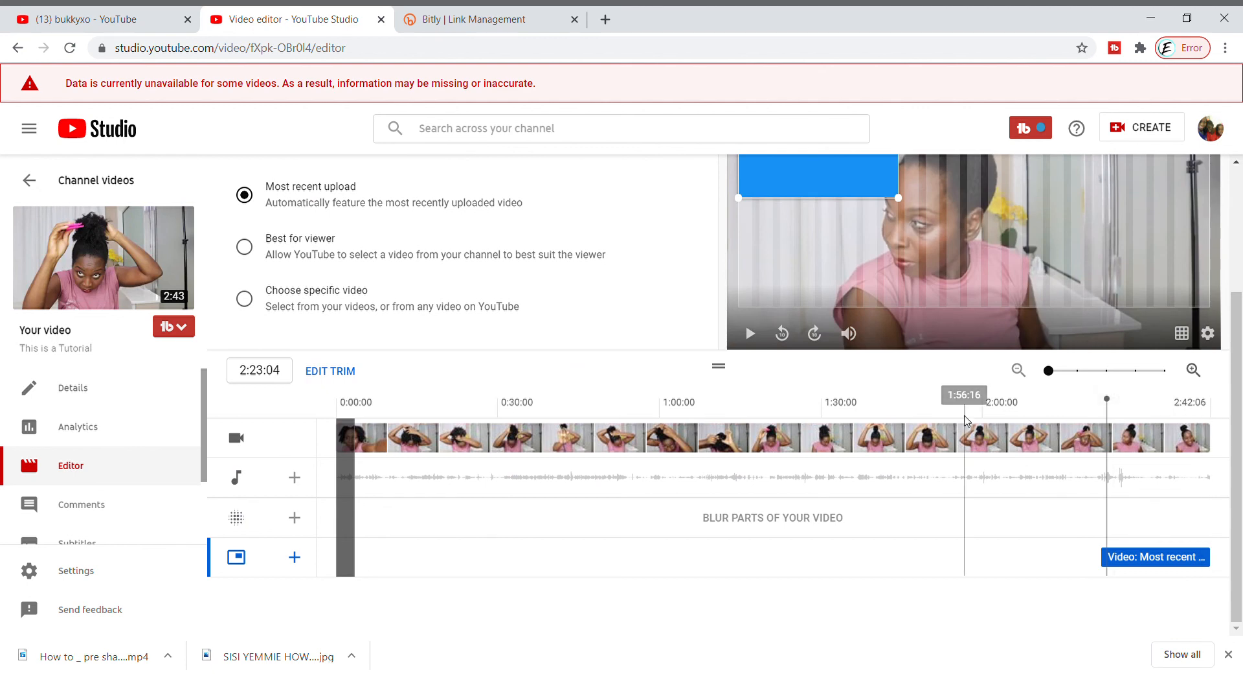
Move the playhead back to 1:12:02 to view that frame of the video
scroll(803, 527, up, 3)
click(769, 578)
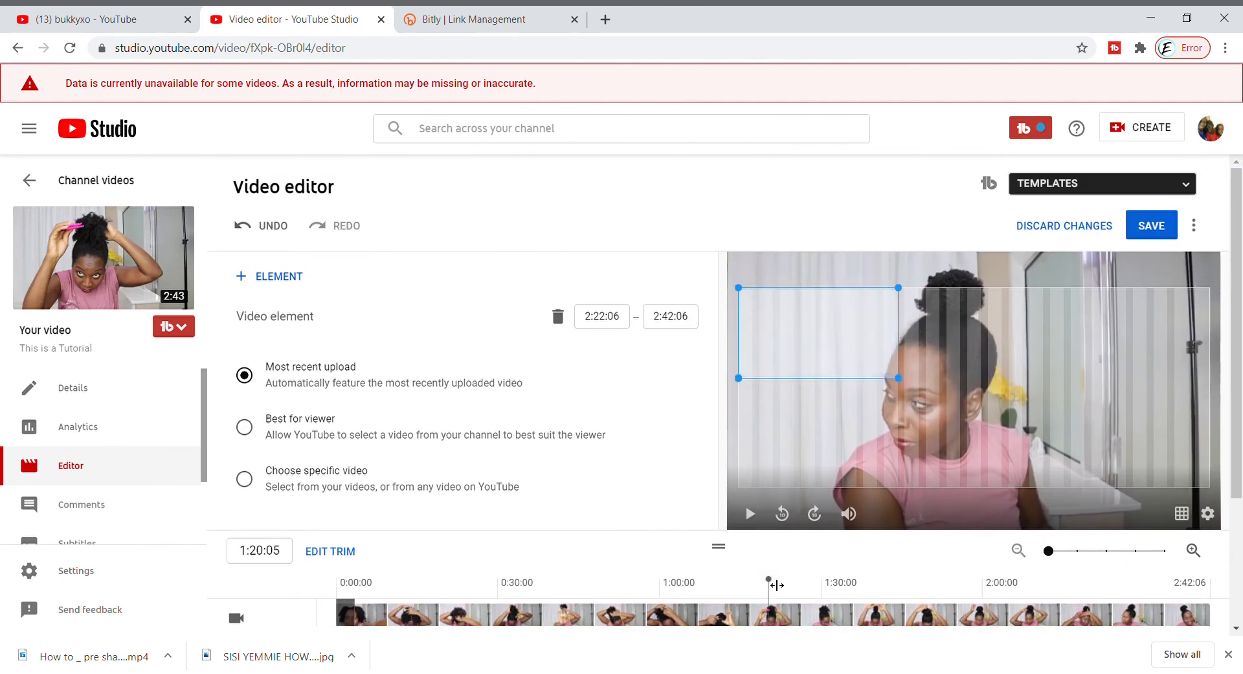
drag(772, 583, 733, 575)
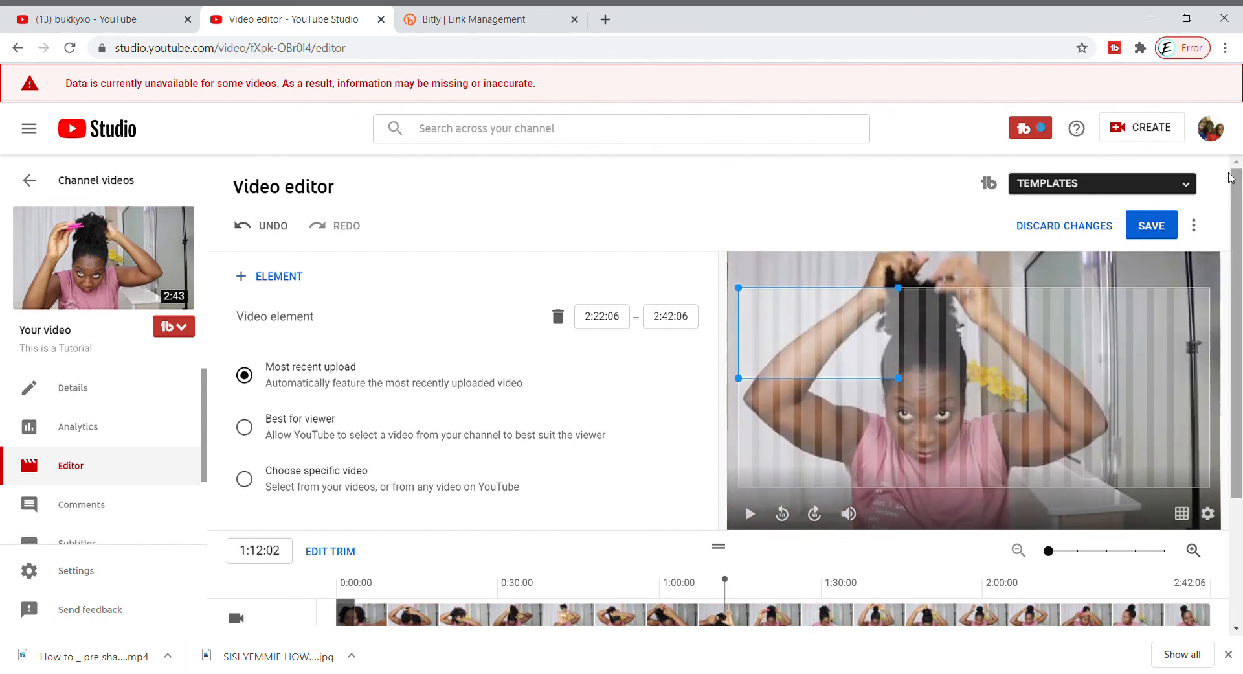